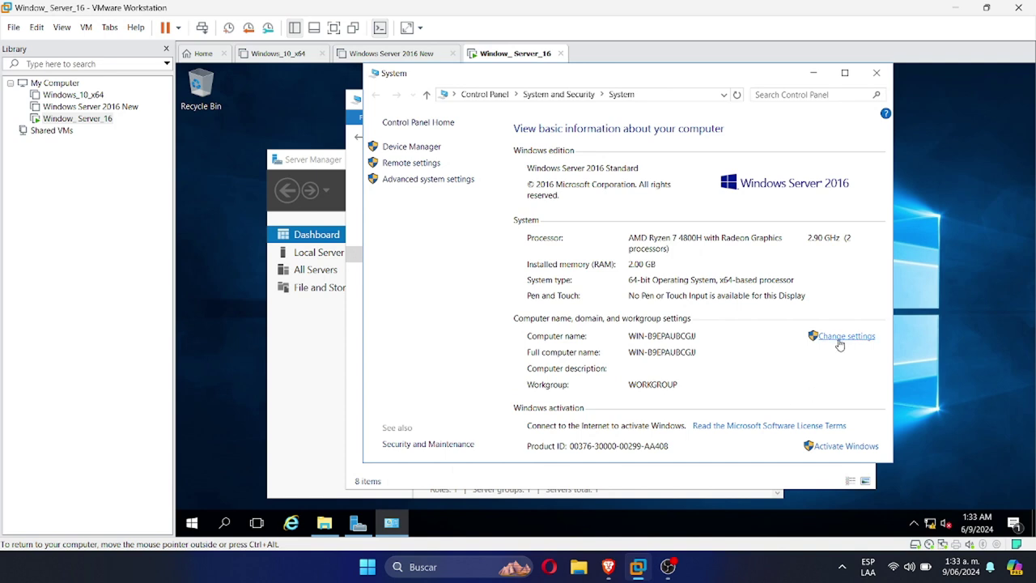
Change the server's computer name to Odin in System Properties and restart it now
{"action": "left_click", "coordinate": [842, 337]}
{"action": "left_click", "coordinate": [441, 240]}
{"action": "type", "text": "Odin"}
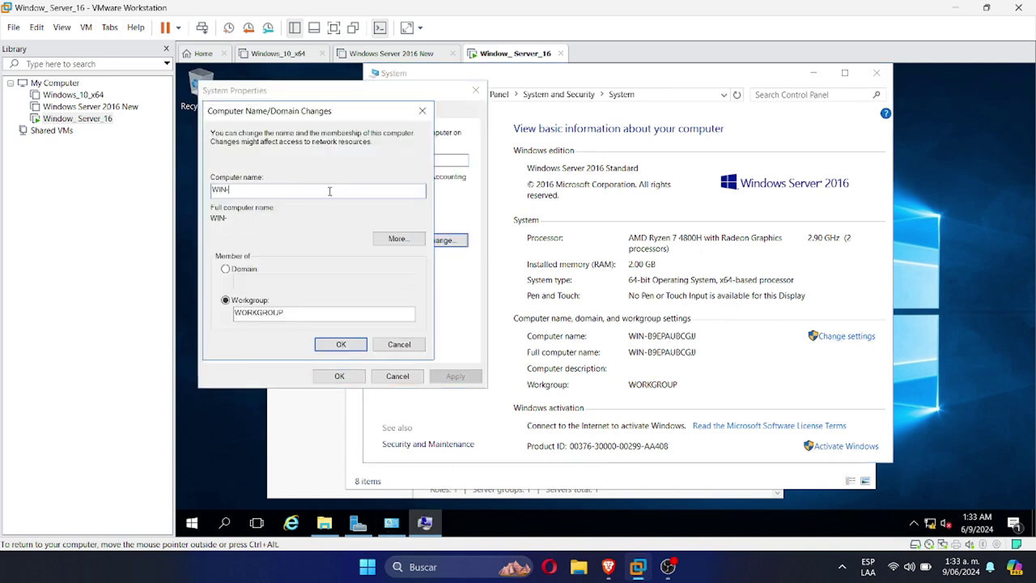
{"action": "key", "text": "BackSpace"}
{"action": "key", "text": "BackSpace"}
{"action": "key", "text": "BackSpace"}
{"action": "key", "text": "BackSpace"}
{"action": "type", "text": "Odin"}
{"action": "left_click", "coordinate": [341, 345]}
{"action": "left_click", "coordinate": [686, 307]}
{"action": "left_click", "coordinate": [339, 375]}
{"action": "left_click", "coordinate": [620, 308]}
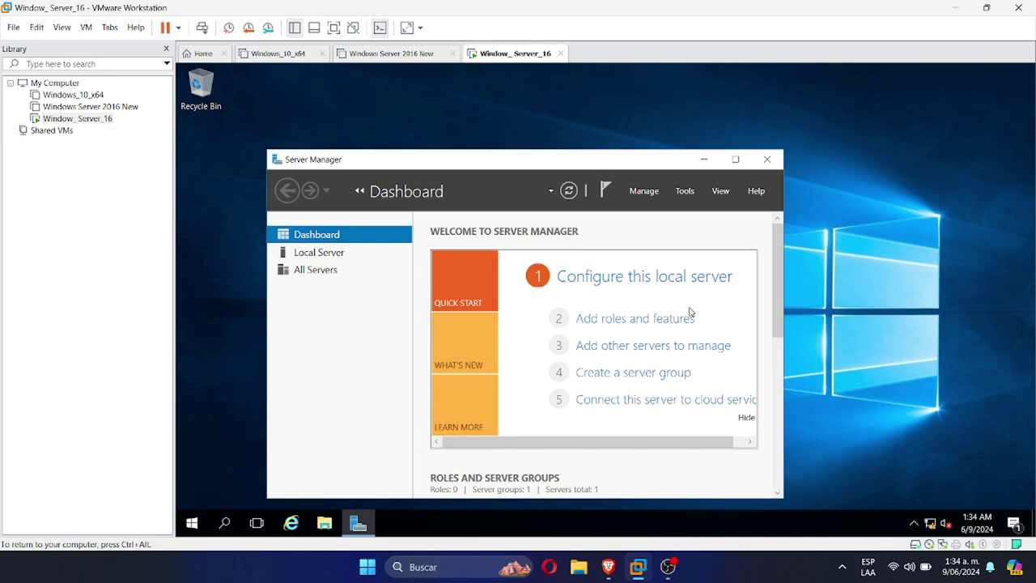
Start a role-based Add Roles and Features installation targeting the Odin server
{"action": "left_click", "coordinate": [690, 315]}
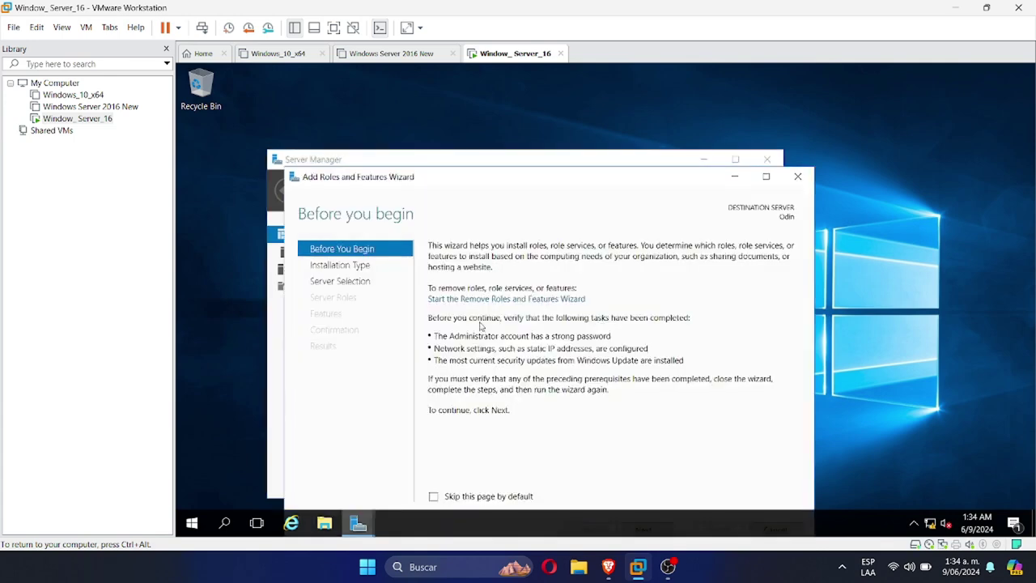
{"action": "left_click_drag", "start_coordinate": [579, 175], "coordinate": [618, 128]}
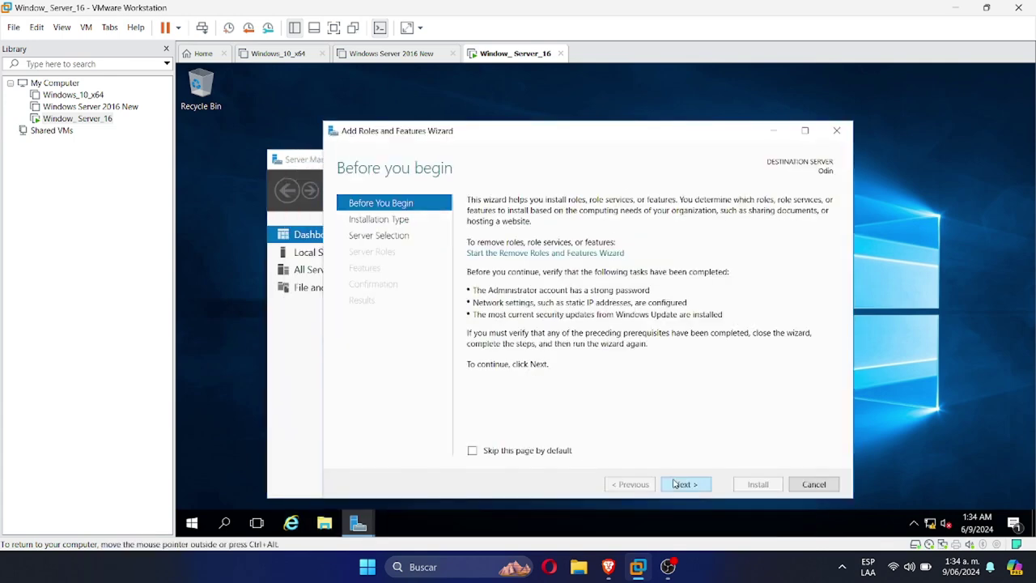
{"action": "left_click", "coordinate": [678, 483]}
{"action": "left_click", "coordinate": [680, 483]}
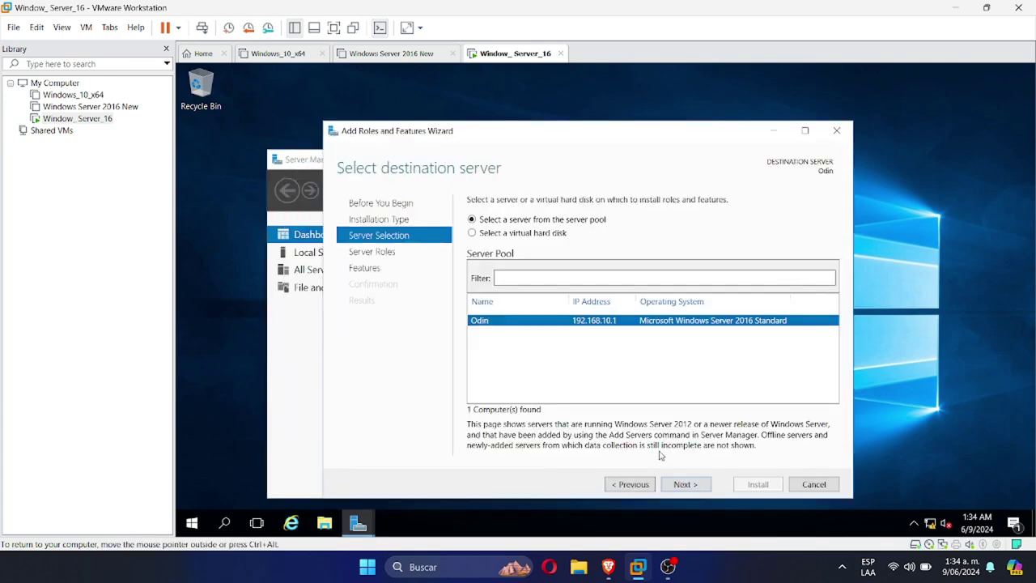
{"action": "left_click", "coordinate": [686, 486]}
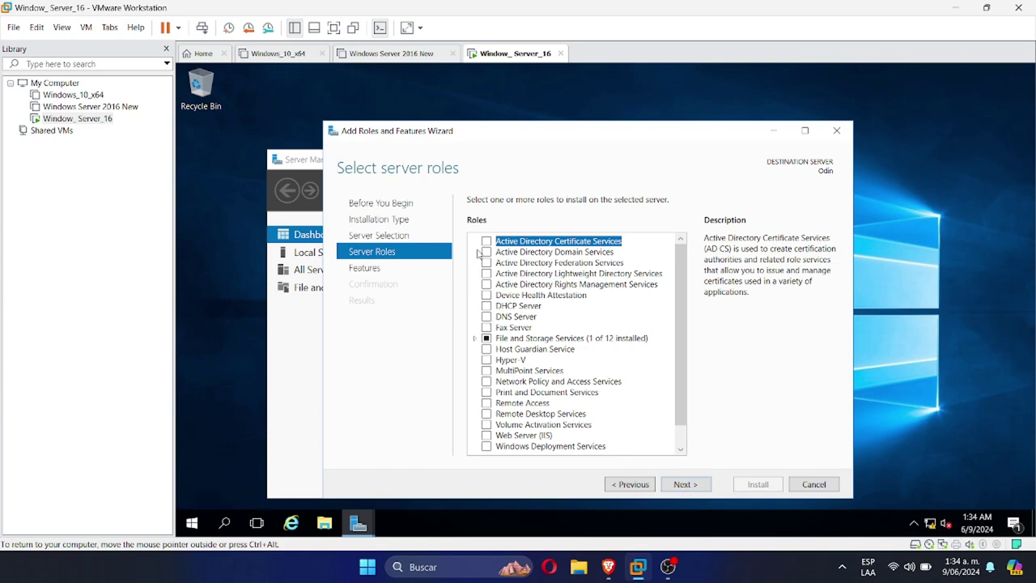
Select the Active Directory Domain Services, DHCP Server and DNS Server roles with their required features
{"action": "left_click", "coordinate": [485, 252]}
{"action": "left_click", "coordinate": [628, 428]}
{"action": "left_click", "coordinate": [486, 306]}
{"action": "left_click", "coordinate": [628, 424]}
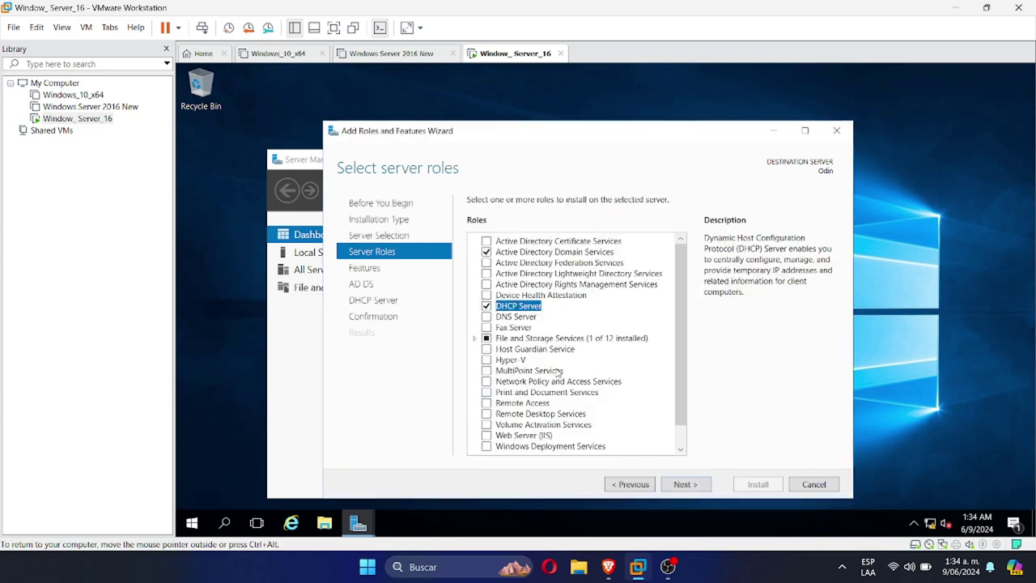
{"action": "left_click", "coordinate": [486, 316]}
{"action": "left_click", "coordinate": [620, 427]}
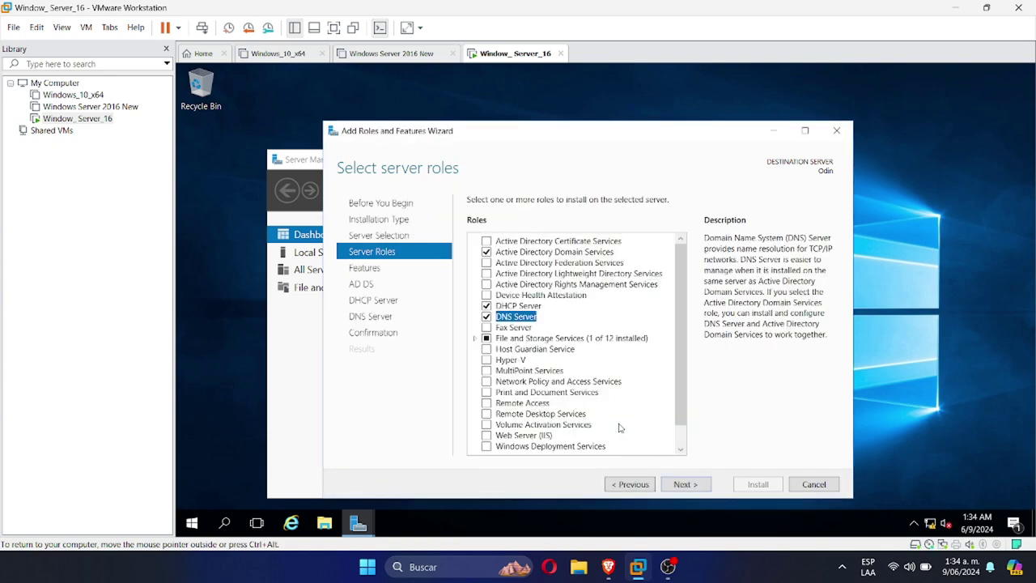
{"action": "left_click", "coordinate": [684, 485]}
Install the selected roles with automatic restart allowed, then close the wizard
{"action": "left_click", "coordinate": [684, 484]}
{"action": "left_click", "coordinate": [683, 484]}
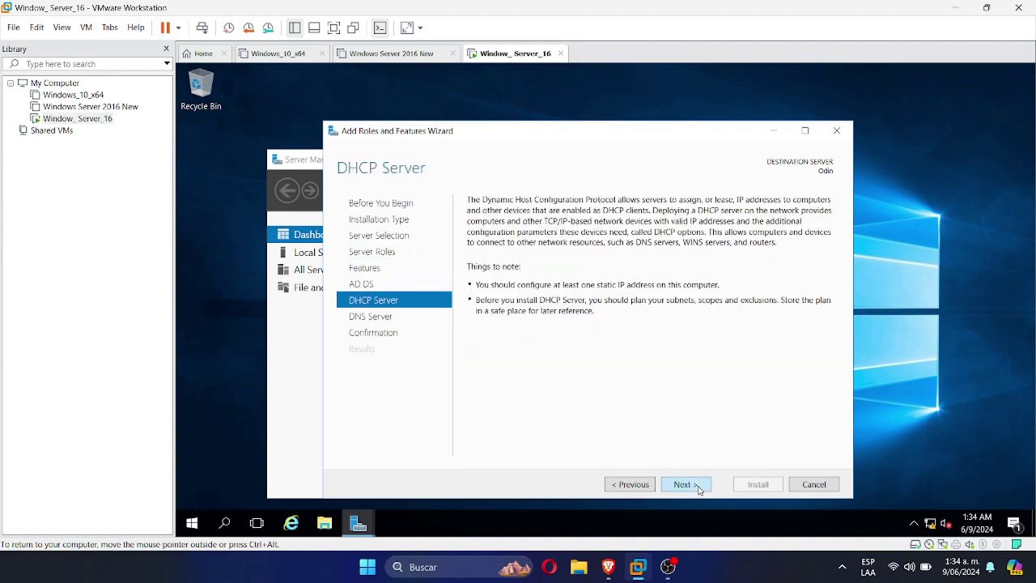
{"action": "left_click", "coordinate": [684, 484]}
{"action": "left_click", "coordinate": [683, 484]}
{"action": "left_click", "coordinate": [472, 219]}
{"action": "left_click", "coordinate": [657, 347]}
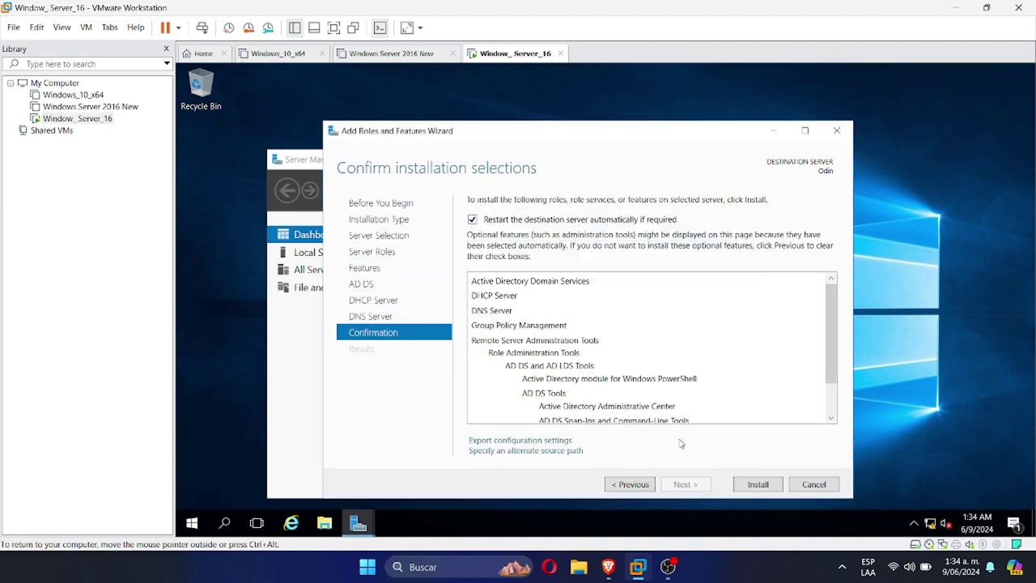
{"action": "left_click", "coordinate": [754, 484]}
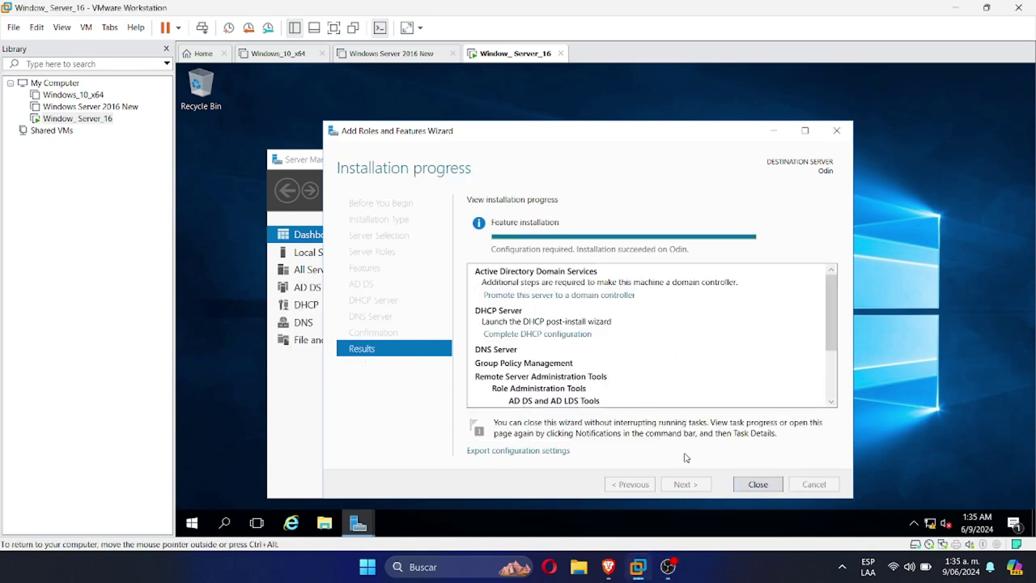
{"action": "left_click", "coordinate": [758, 483]}
{"action": "left_click", "coordinate": [308, 287]}
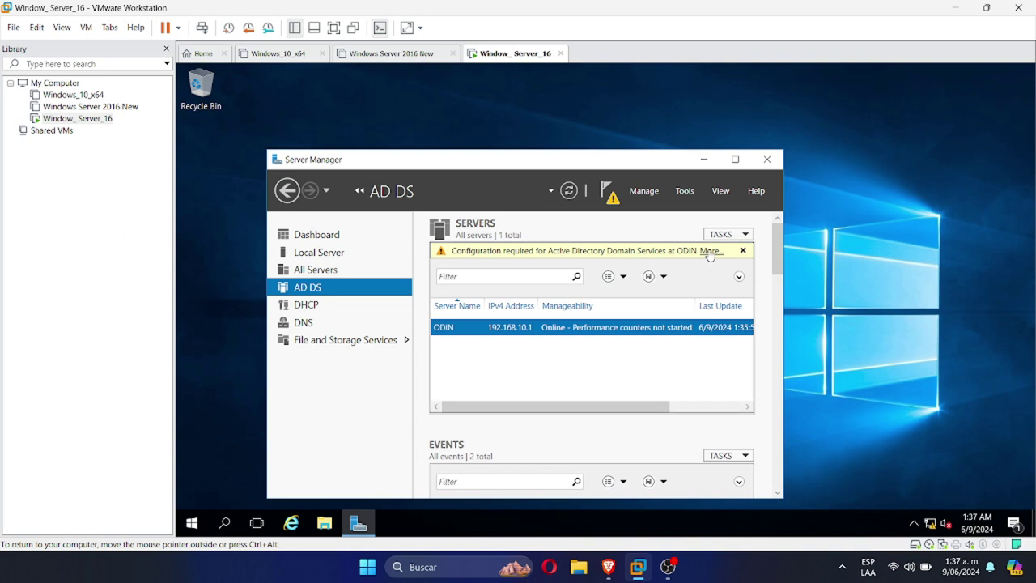
Start the domain controller promotion as a new forest with root domain prueba.local
{"action": "left_click", "coordinate": [709, 253]}
{"action": "left_click", "coordinate": [694, 235]}
{"action": "left_click", "coordinate": [382, 247]}
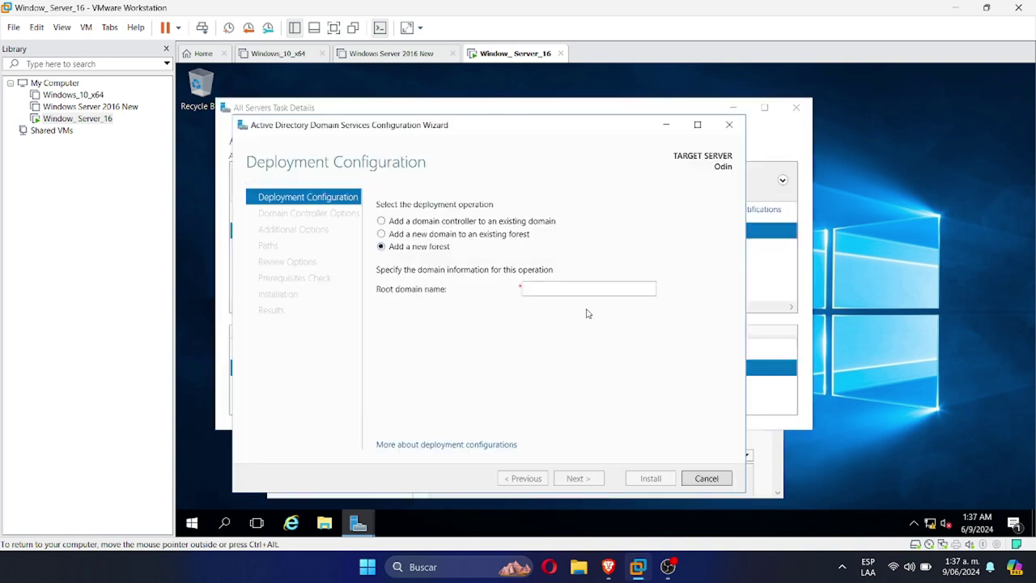
{"action": "left_click", "coordinate": [588, 289]}
{"action": "type", "text": "prueba.local"}
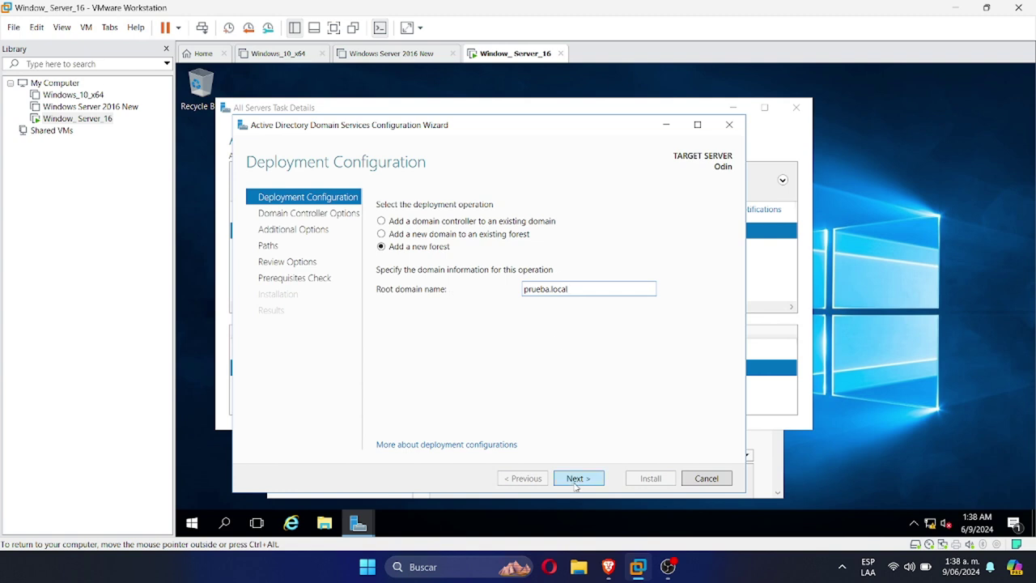
{"action": "left_click", "coordinate": [575, 485]}
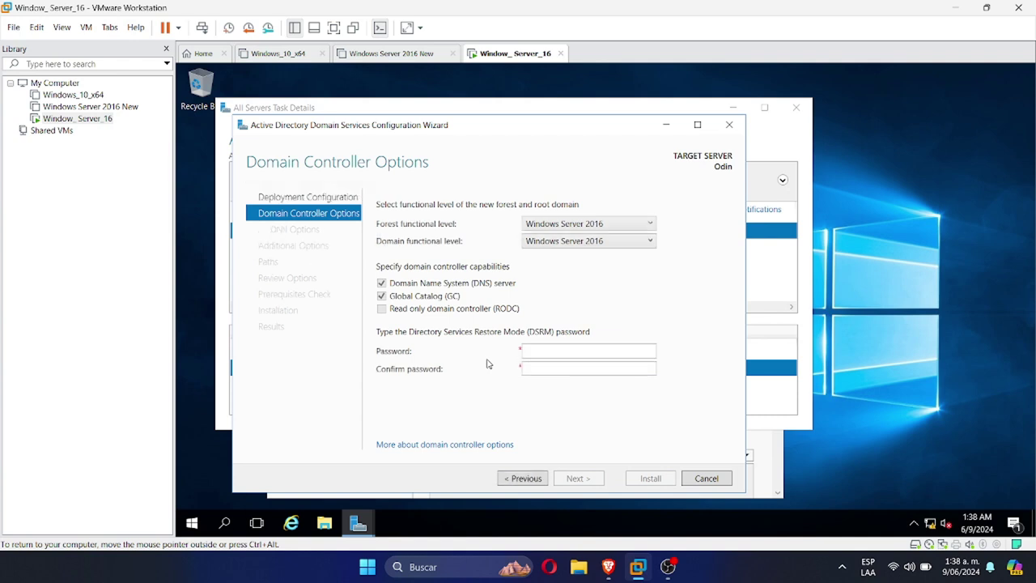
Enter and confirm the Directory Services Restore Mode password
{"action": "left_click", "coordinate": [532, 355]}
{"action": "type", "text": "***********"}
{"action": "key", "text": "ctrl+a"}
{"action": "type", "text": "********"}
{"action": "left_click", "coordinate": [572, 368]}
{"action": "type", "text": "********"}
Accept the defaults, including the PRUEBA NetBIOS name, pass the prerequisites check and install
{"action": "left_click", "coordinate": [588, 479]}
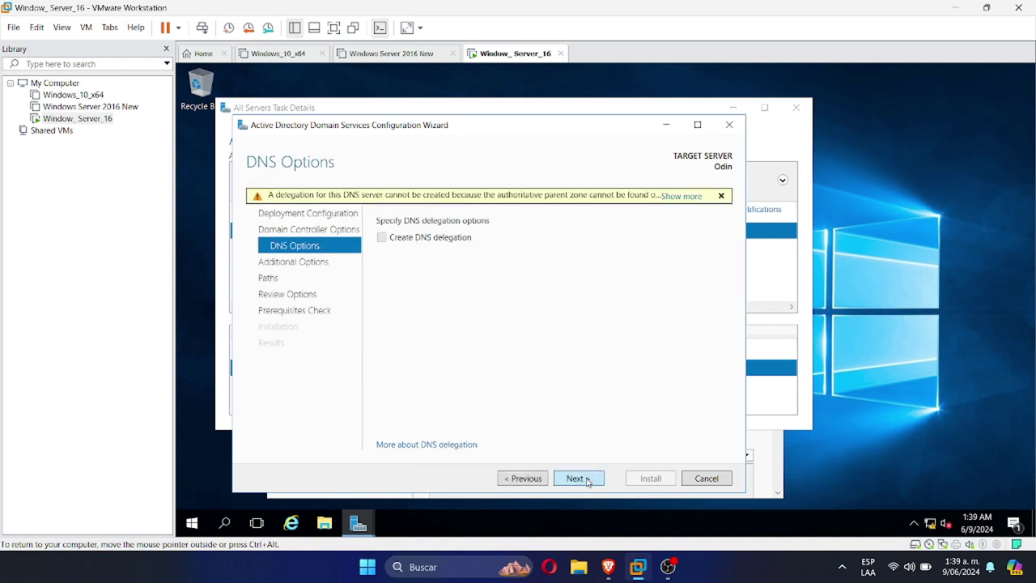
{"action": "left_click", "coordinate": [588, 480]}
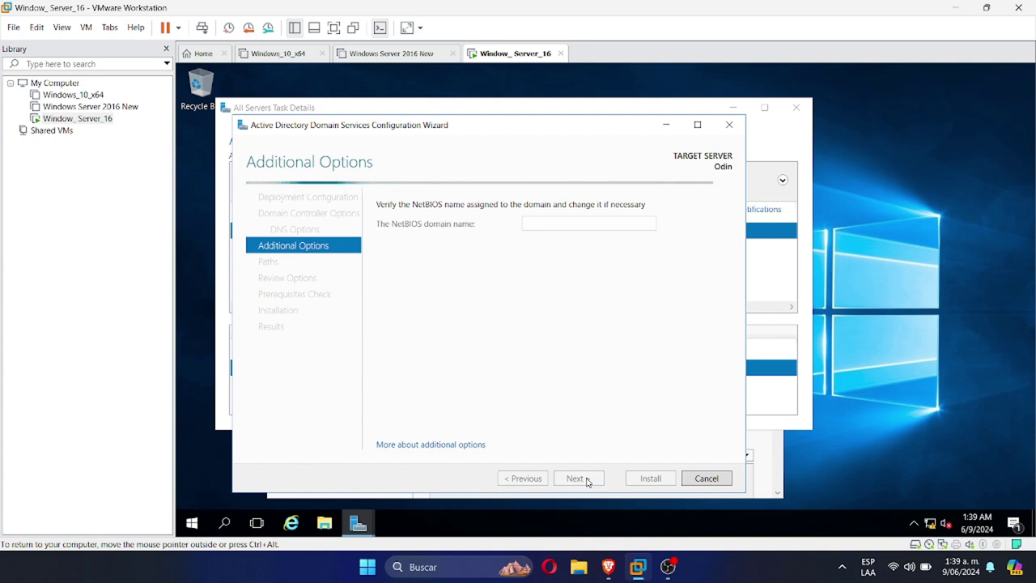
{"action": "left_click", "coordinate": [588, 479]}
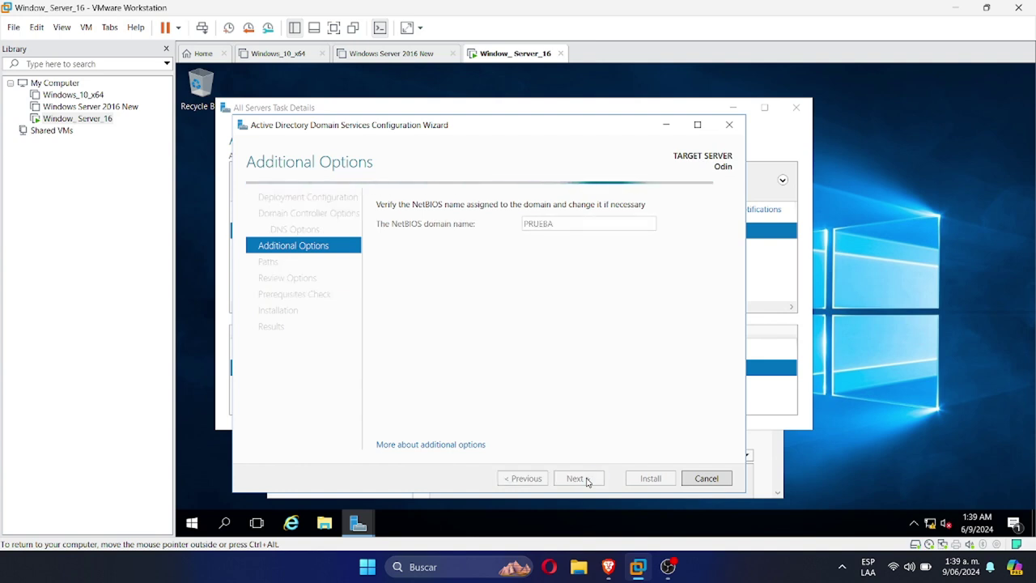
{"action": "left_click", "coordinate": [587, 479]}
{"action": "scroll", "coordinate": [719, 293], "scroll_direction": "down", "scroll_amount": 3}
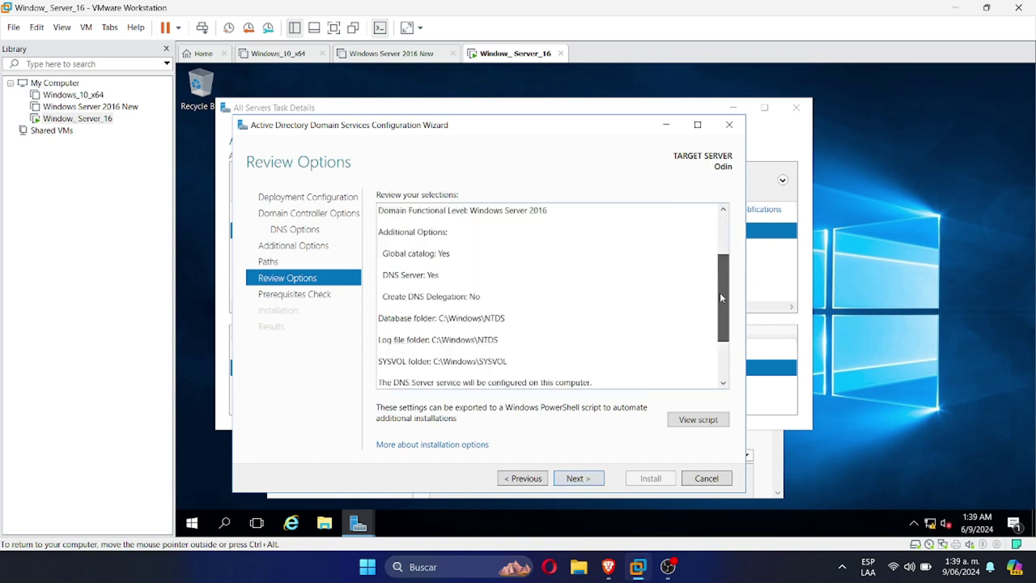
{"action": "left_click", "coordinate": [586, 479]}
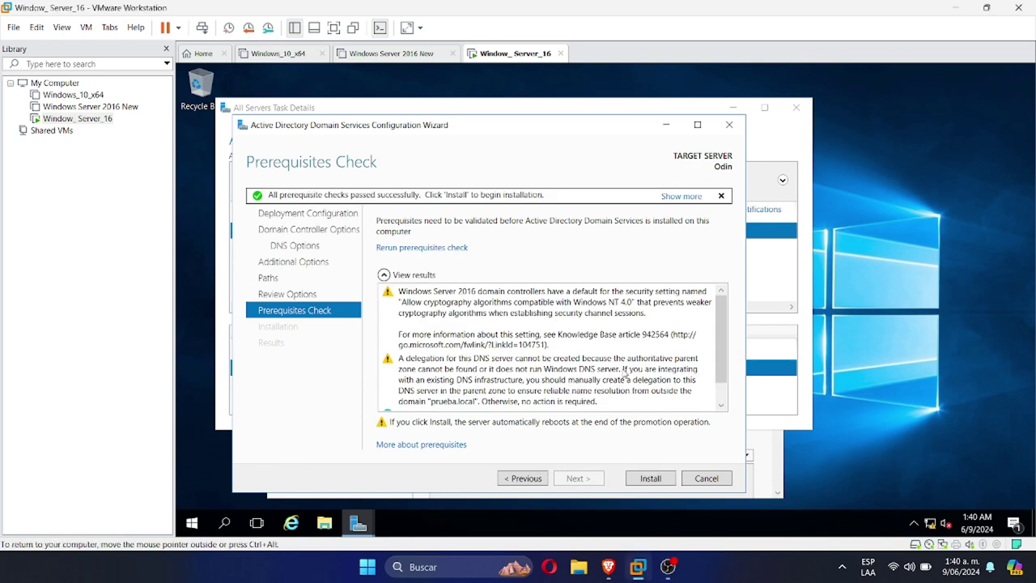
{"action": "left_click_drag", "start_coordinate": [717, 337], "coordinate": [721, 367]}
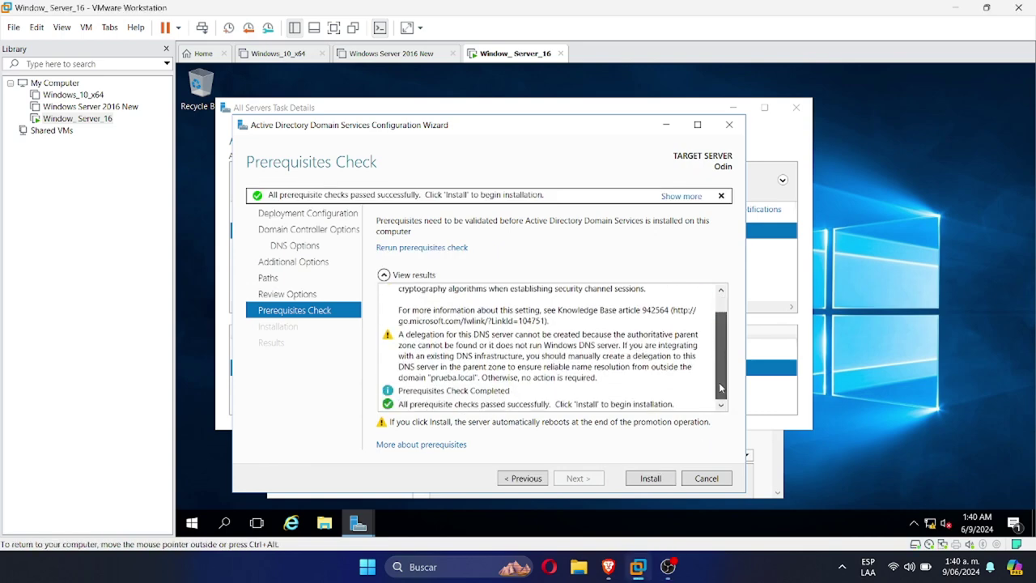
{"action": "left_click", "coordinate": [650, 477]}
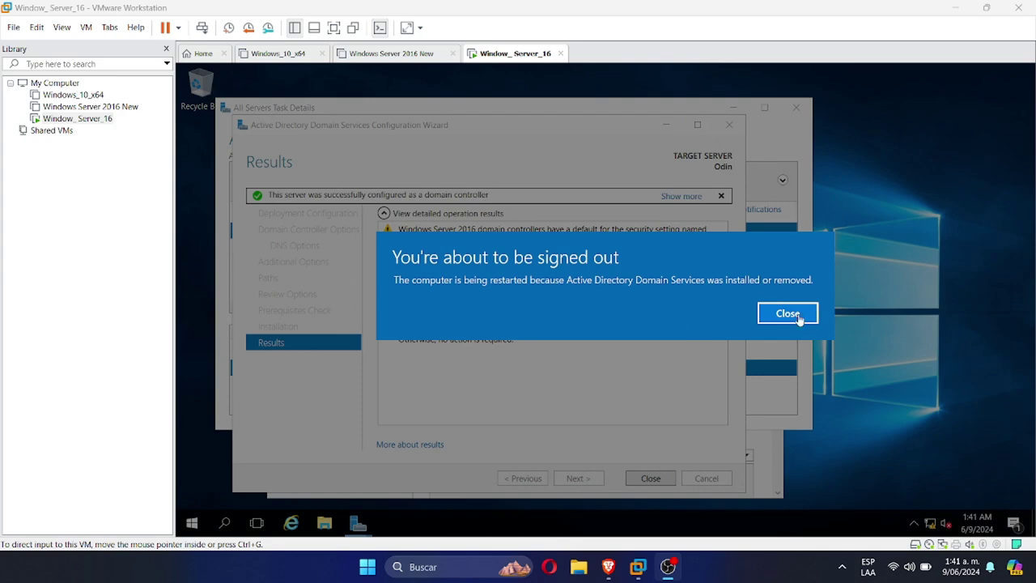
Dismiss the sign-out notice, send Ctrl+Alt+Del, and sign in with the administrator password
{"action": "left_click", "coordinate": [798, 318]}
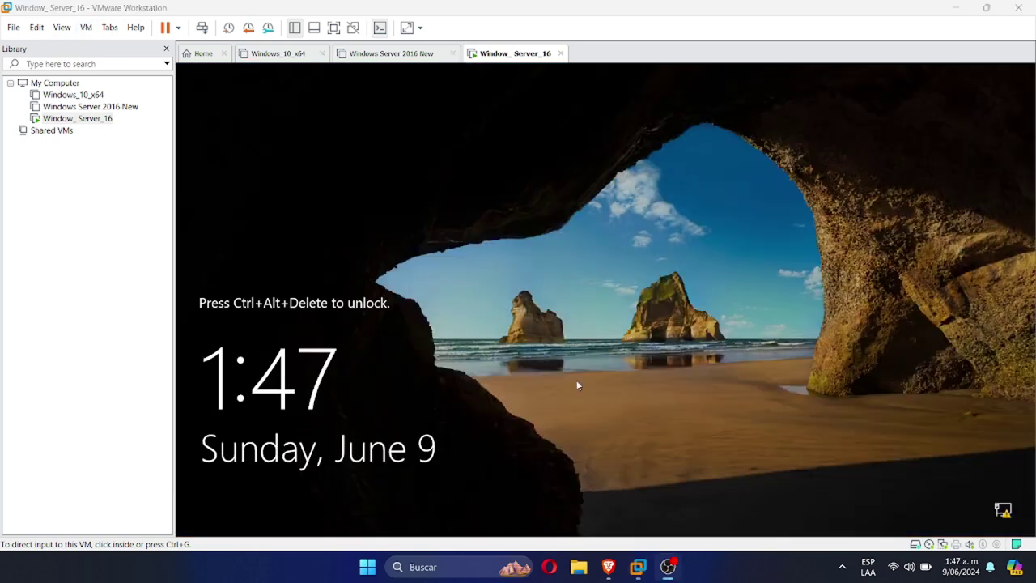
{"action": "left_click", "coordinate": [85, 28]}
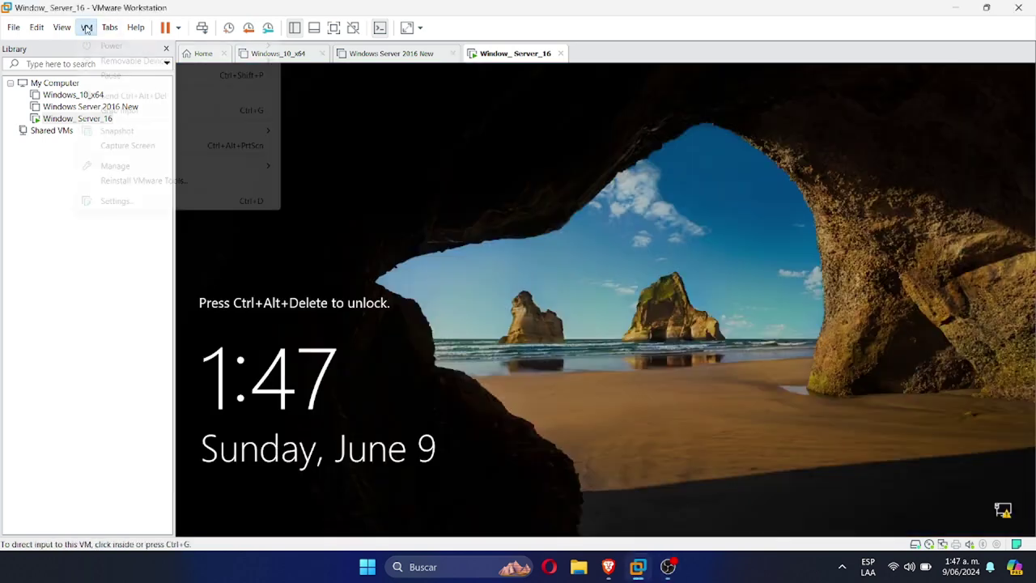
{"action": "left_click", "coordinate": [137, 101]}
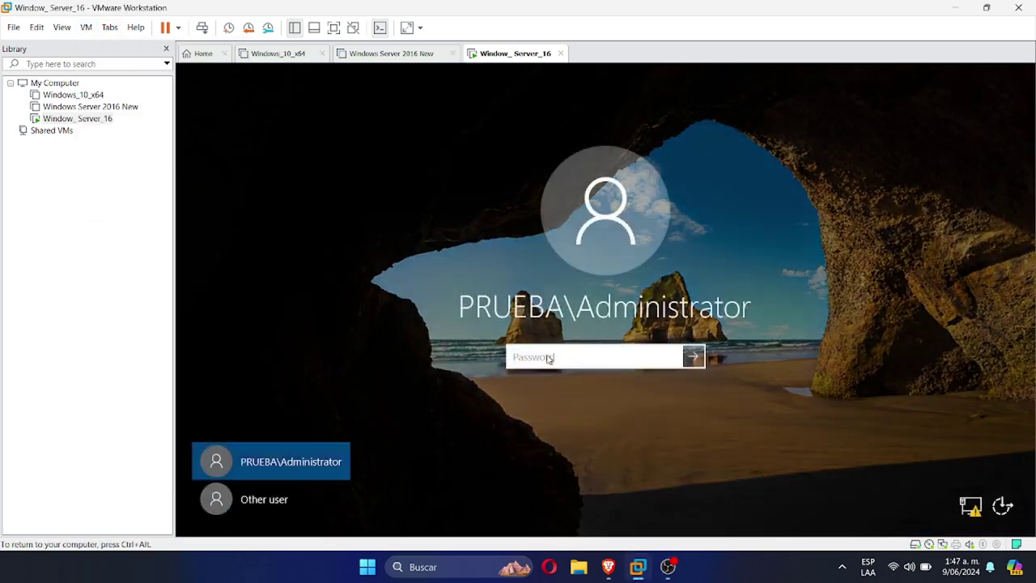
{"action": "key", "text": "ctrl+a"}
{"action": "key", "text": "BackSpace"}
{"action": "key", "text": "Return"}
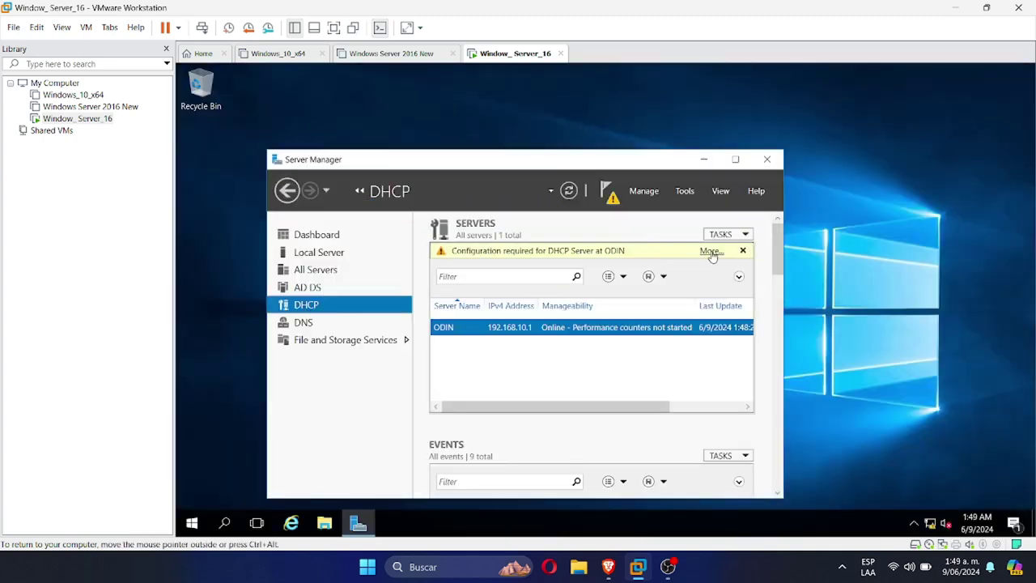
Commit the DHCP post-deployment authorization for Odin, then open the DHCP console from Tools
{"action": "left_click", "coordinate": [708, 257]}
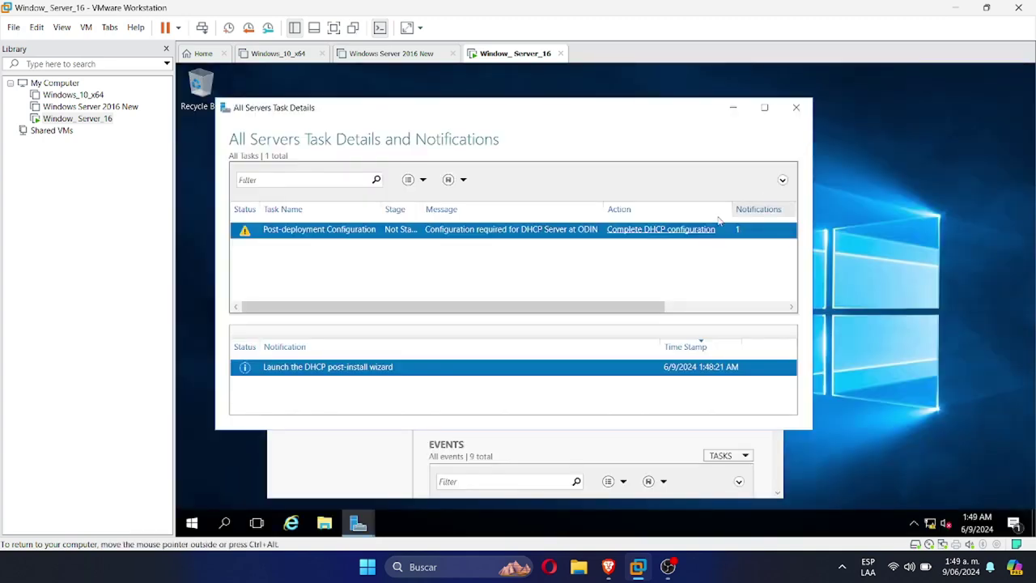
{"action": "left_click", "coordinate": [669, 230]}
{"action": "left_click", "coordinate": [578, 479]}
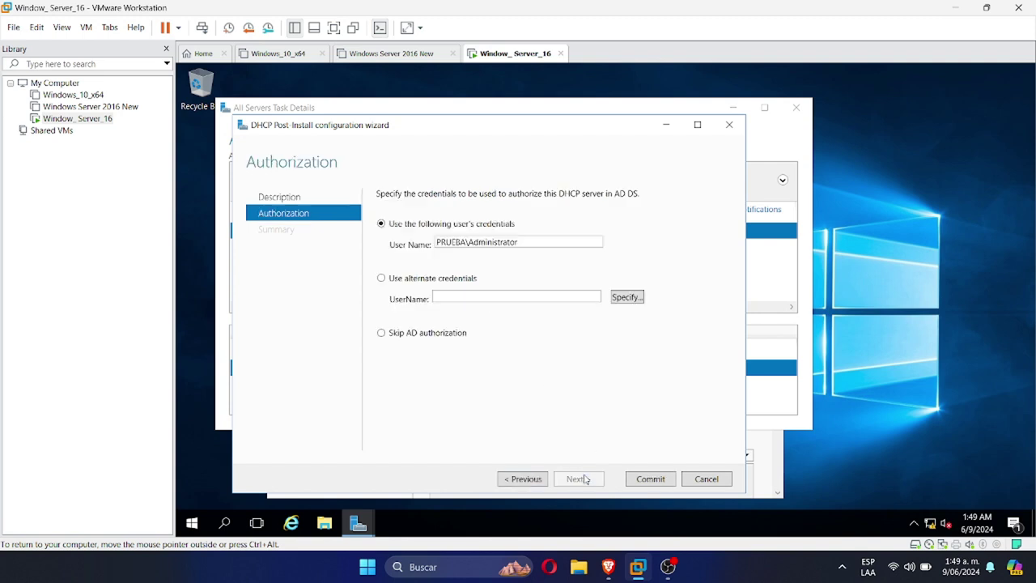
{"action": "left_click", "coordinate": [647, 479]}
{"action": "left_click", "coordinate": [650, 479]}
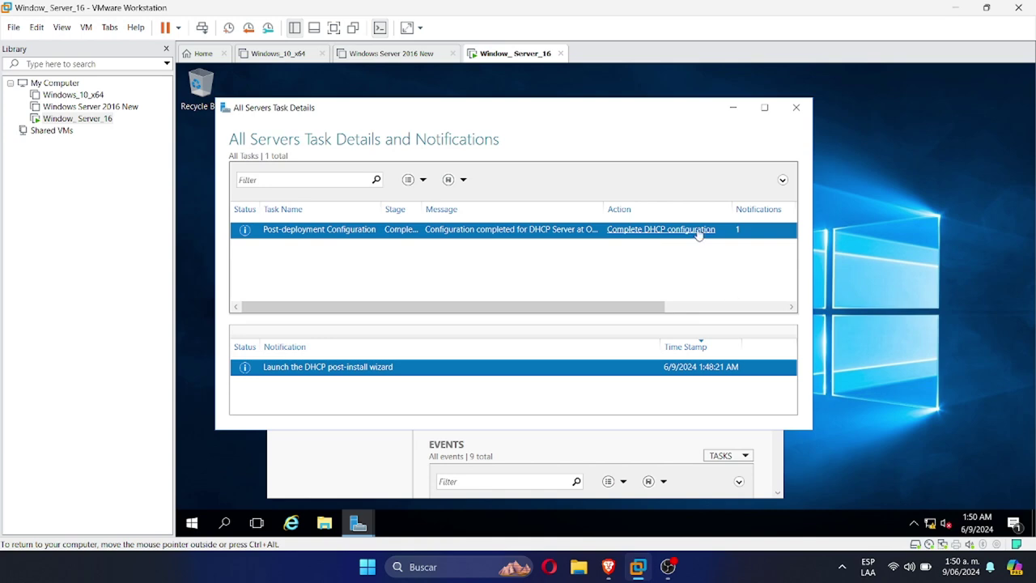
{"action": "left_click", "coordinate": [796, 107]}
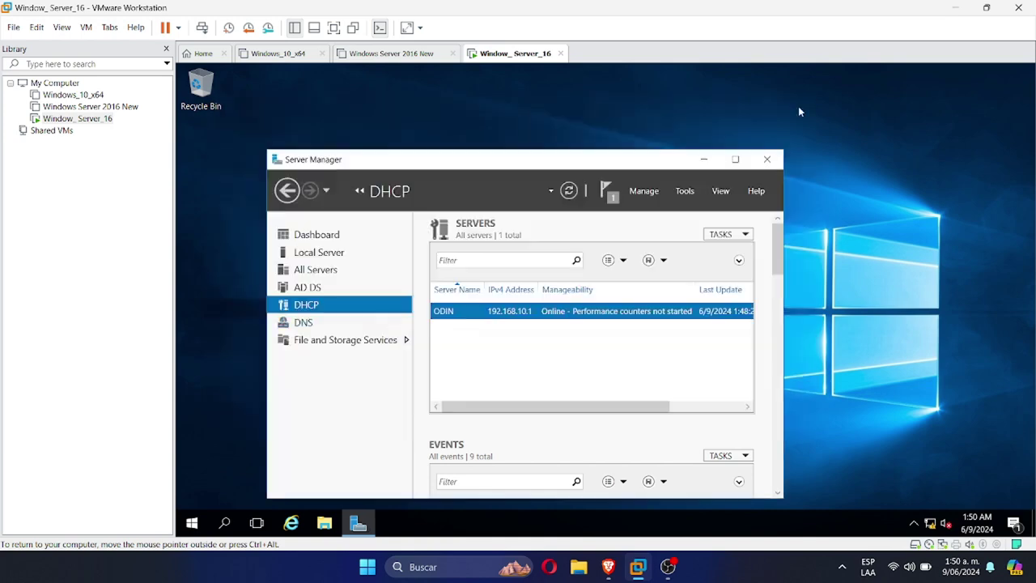
{"action": "left_click", "coordinate": [686, 193]}
{"action": "left_click", "coordinate": [715, 346]}
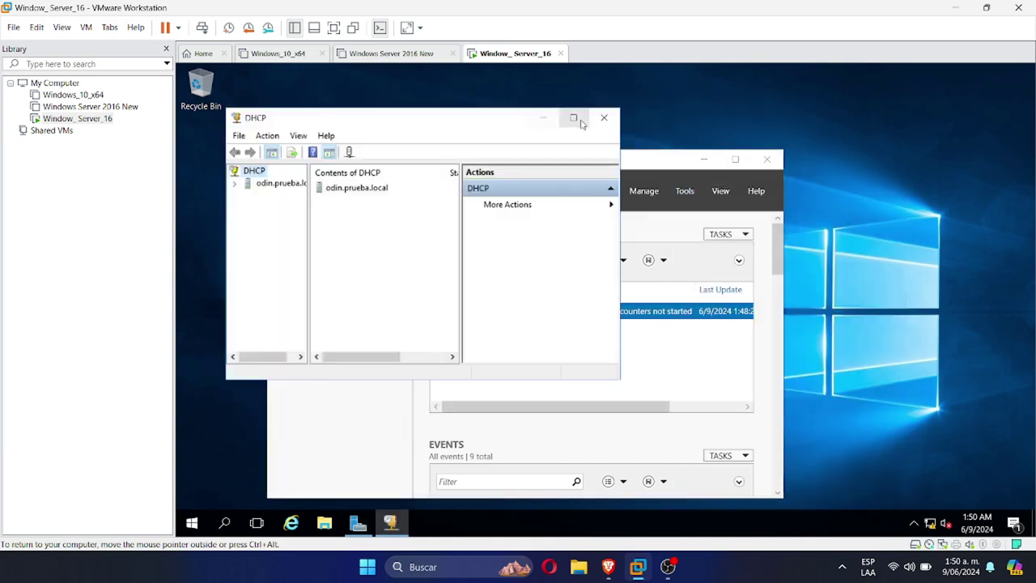
Maximize the DHCP console, expand odin.prueba.local > IPv4 and launch the New Scope Wizard
{"action": "left_click", "coordinate": [579, 122]}
{"action": "double_click", "coordinate": [231, 132]}
{"action": "double_click", "coordinate": [226, 145]}
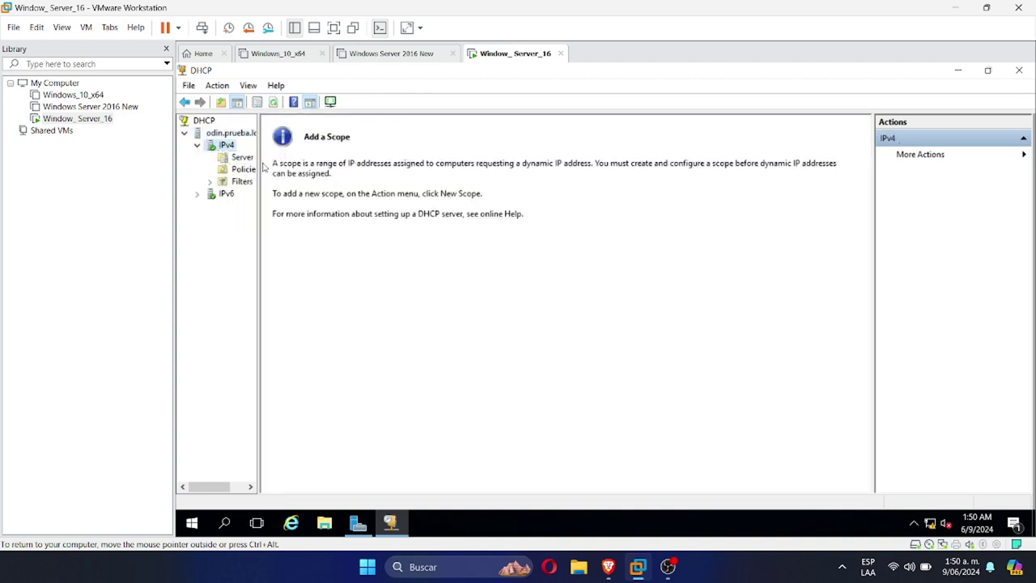
{"action": "left_click_drag", "start_coordinate": [260, 162], "coordinate": [331, 161]}
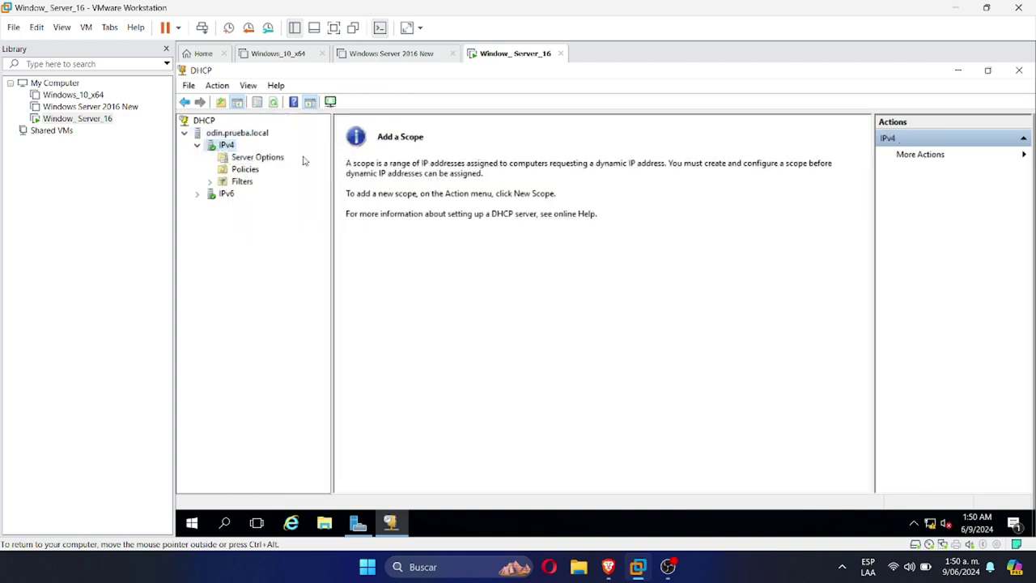
{"action": "right_click", "coordinate": [226, 144]}
{"action": "left_click", "coordinate": [263, 175]}
Name the scope 'prueba' with range 192.168.10.2 to 192.168.10.25 and mask 255.255.255.0
{"action": "left_click", "coordinate": [687, 412]}
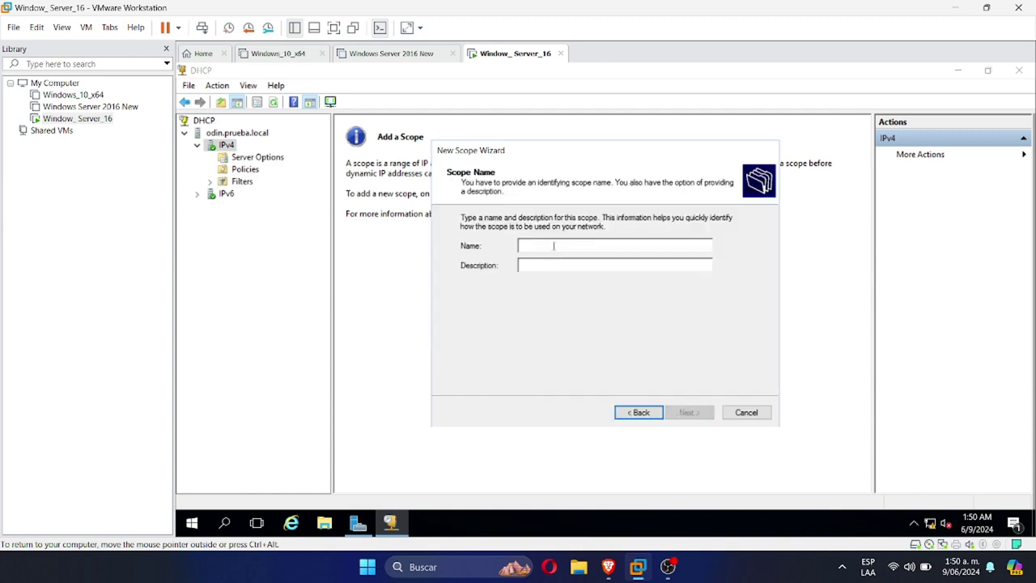
{"action": "type", "text": "prueba"}
{"action": "left_click", "coordinate": [675, 414]}
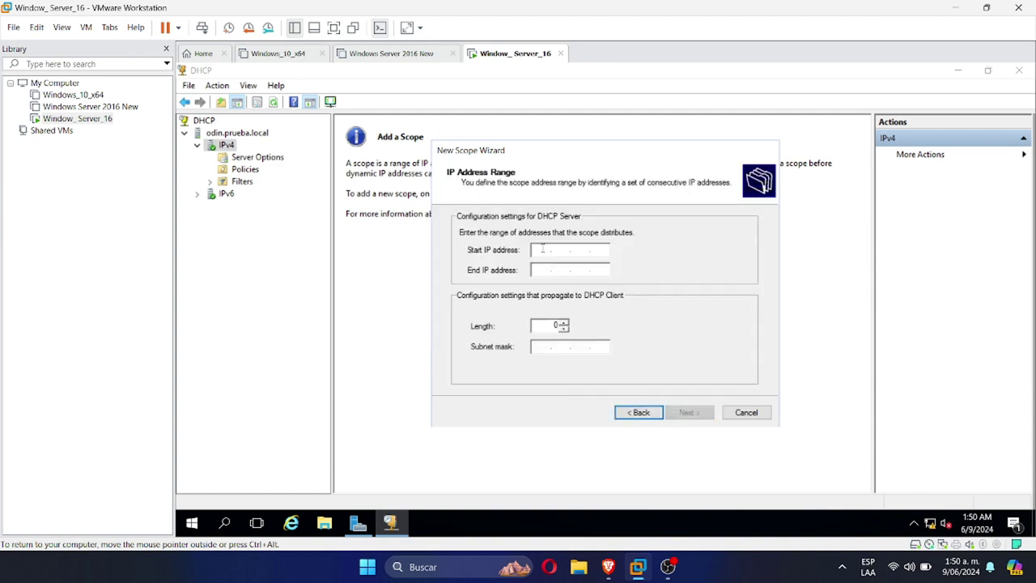
{"action": "type", "text": "192 . 168 . 10 . 2"}
{"action": "key", "text": "Tab"}
{"action": "type", "text": "1"}
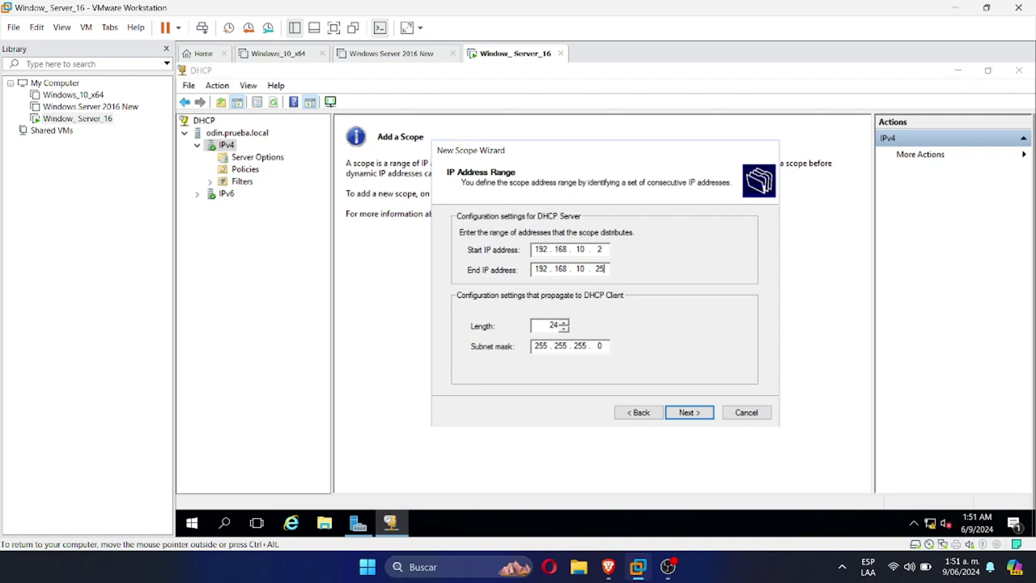
{"action": "left_click", "coordinate": [686, 412]}
Skip exclusions, gateway and WINS, keep the default lease and prueba.local DNS, and activate
{"action": "left_click", "coordinate": [686, 413]}
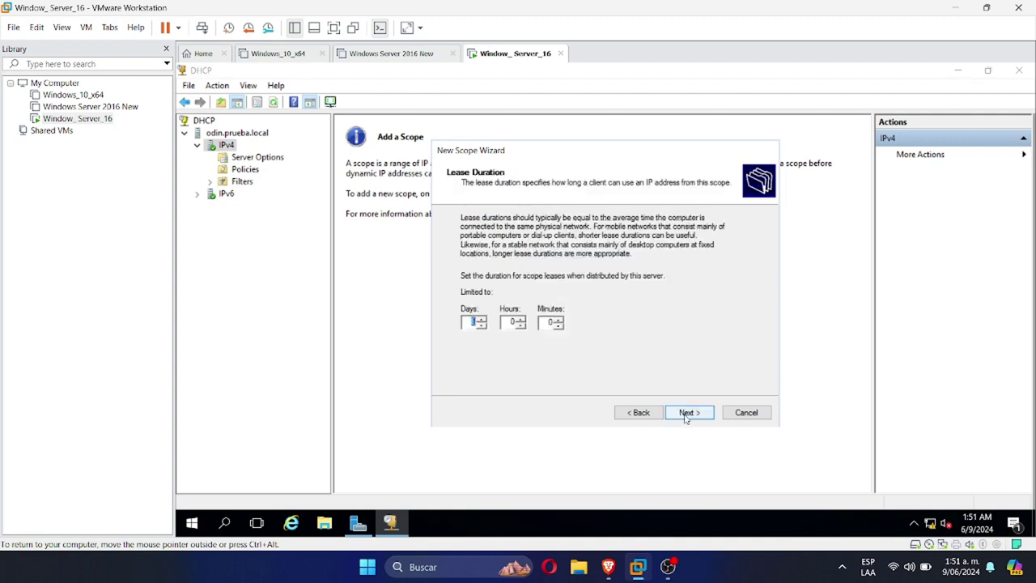
{"action": "left_click", "coordinate": [686, 413]}
{"action": "left_click", "coordinate": [687, 413]}
{"action": "left_click", "coordinate": [686, 413]}
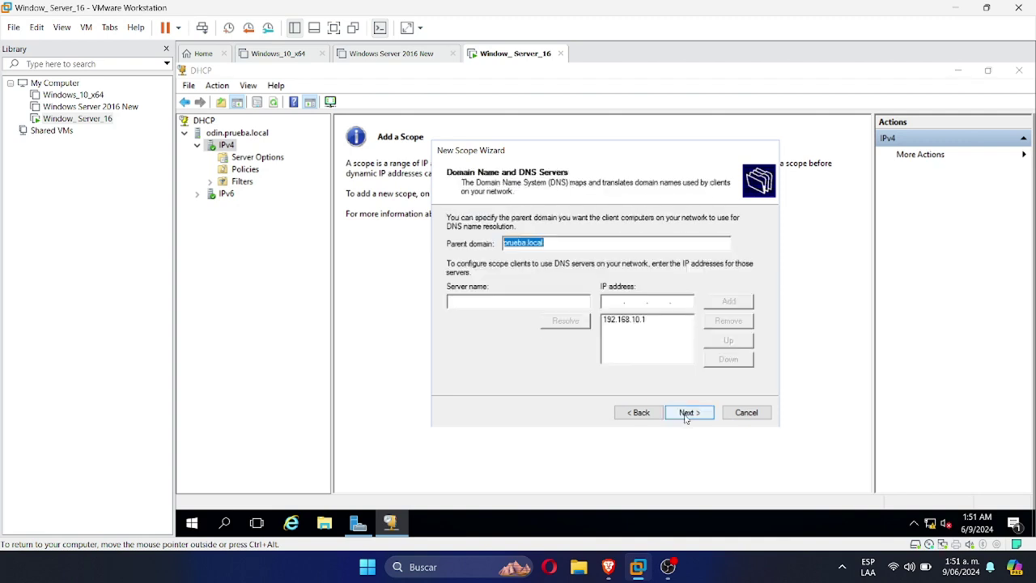
{"action": "left_click", "coordinate": [686, 413]}
{"action": "left_click", "coordinate": [686, 413]}
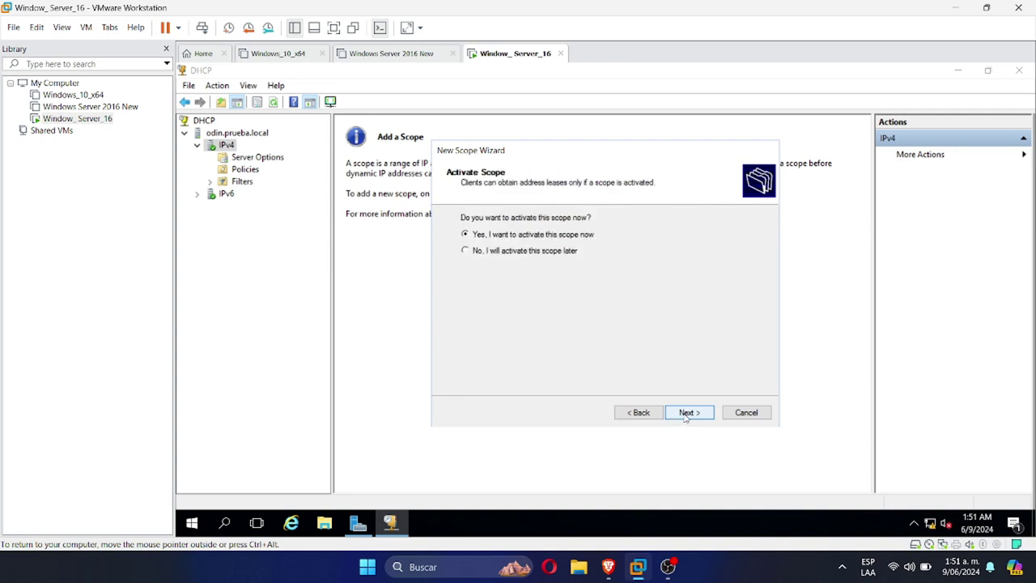
{"action": "left_click", "coordinate": [686, 413]}
{"action": "left_click", "coordinate": [686, 413]}
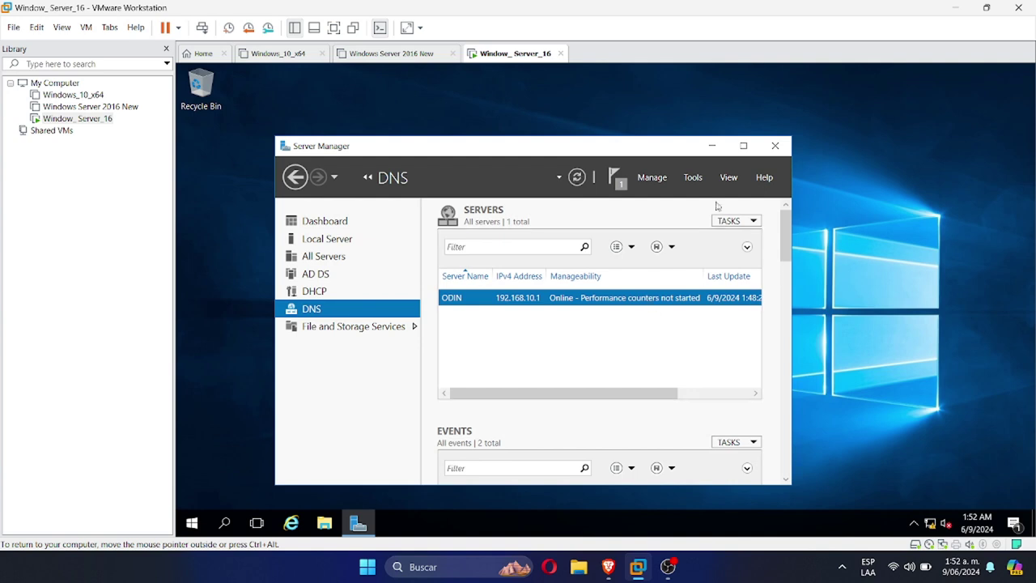
{"action": "left_click", "coordinate": [693, 178]}
{"action": "left_click", "coordinate": [716, 356]}
{"action": "left_click", "coordinate": [249, 170]}
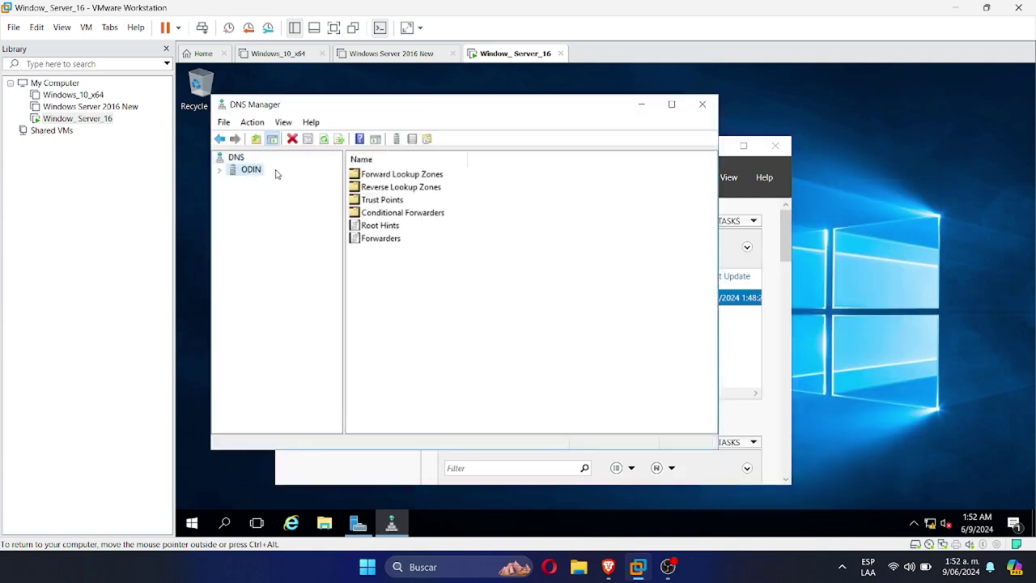
{"action": "left_click", "coordinate": [223, 170]}
{"action": "left_click", "coordinate": [233, 183]}
{"action": "left_click", "coordinate": [244, 207]}
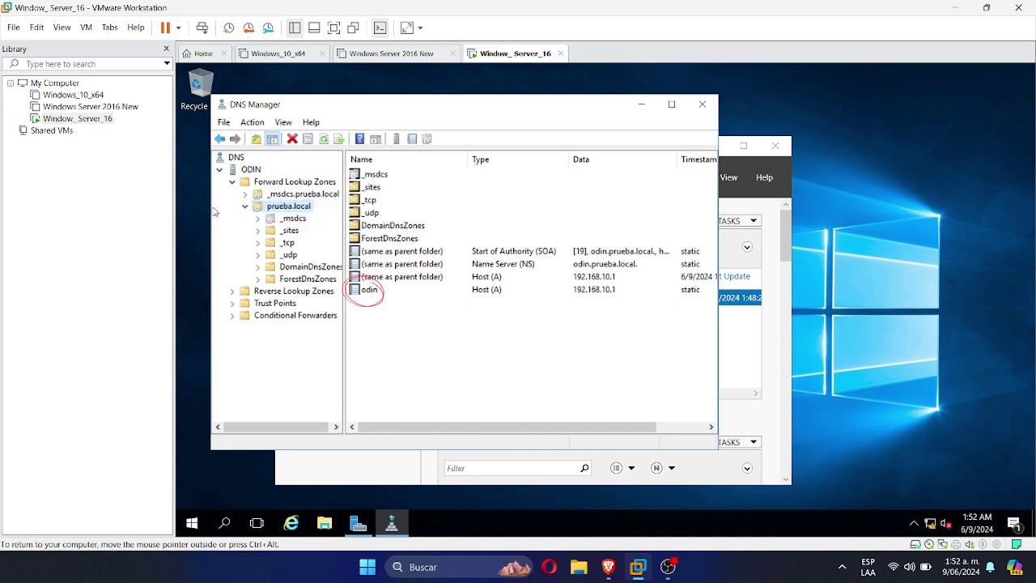
{"action": "left_click", "coordinate": [300, 266]}
{"action": "left_click", "coordinate": [288, 206]}
{"action": "right_click", "coordinate": [375, 289]}
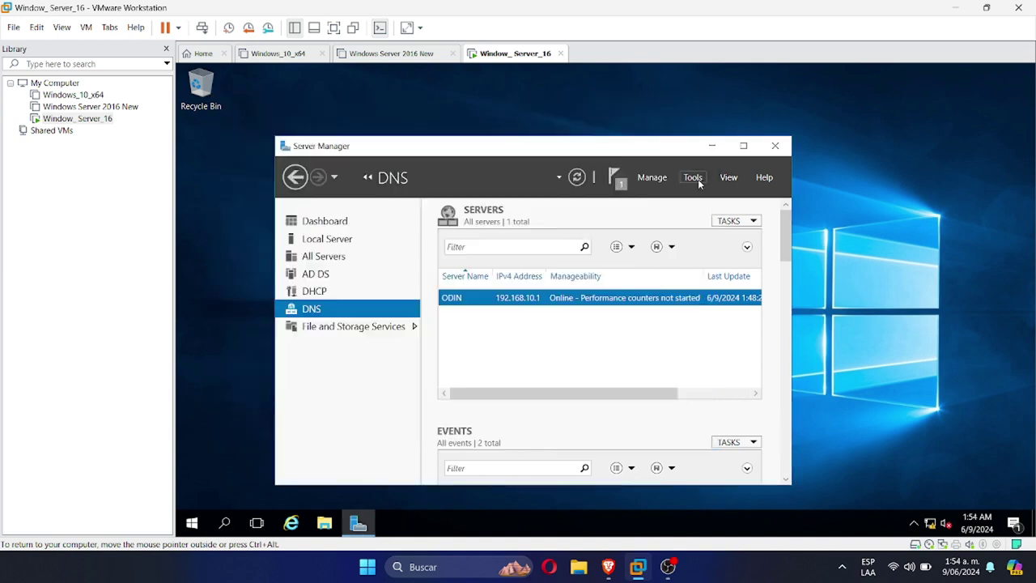
{"action": "left_click", "coordinate": [692, 177]}
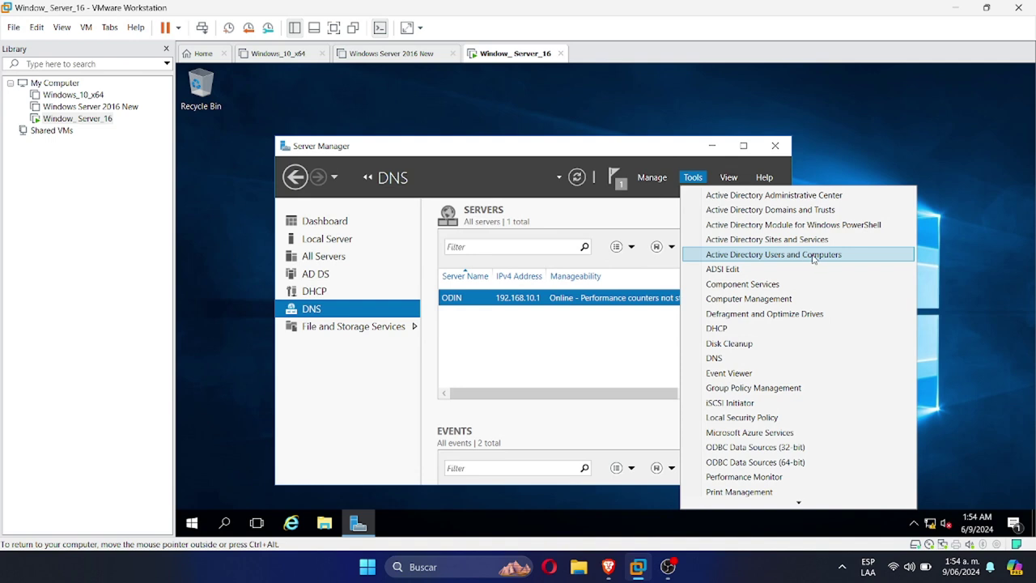
Start a new user in the Users container, entering the first, last and logon names
{"action": "left_click", "coordinate": [813, 256]}
{"action": "right_click", "coordinate": [292, 283]}
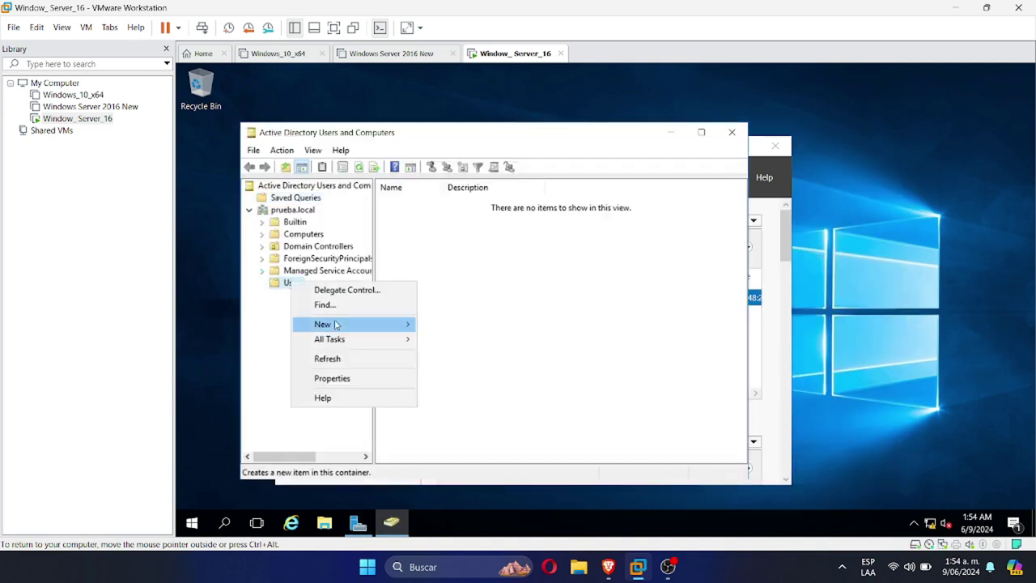
{"action": "mouse_move", "coordinate": [324, 324]}
{"action": "left_click", "coordinate": [447, 474]}
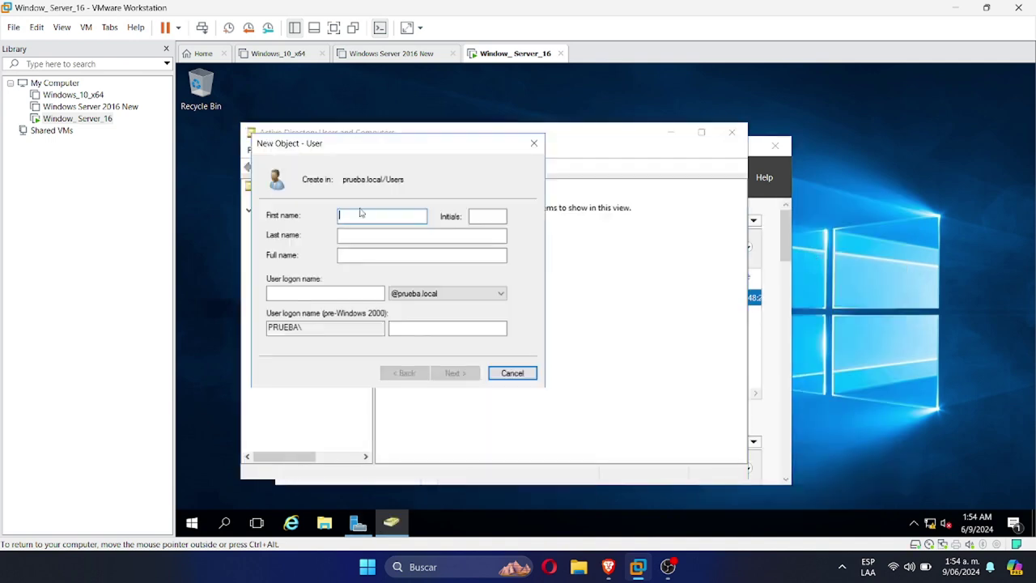
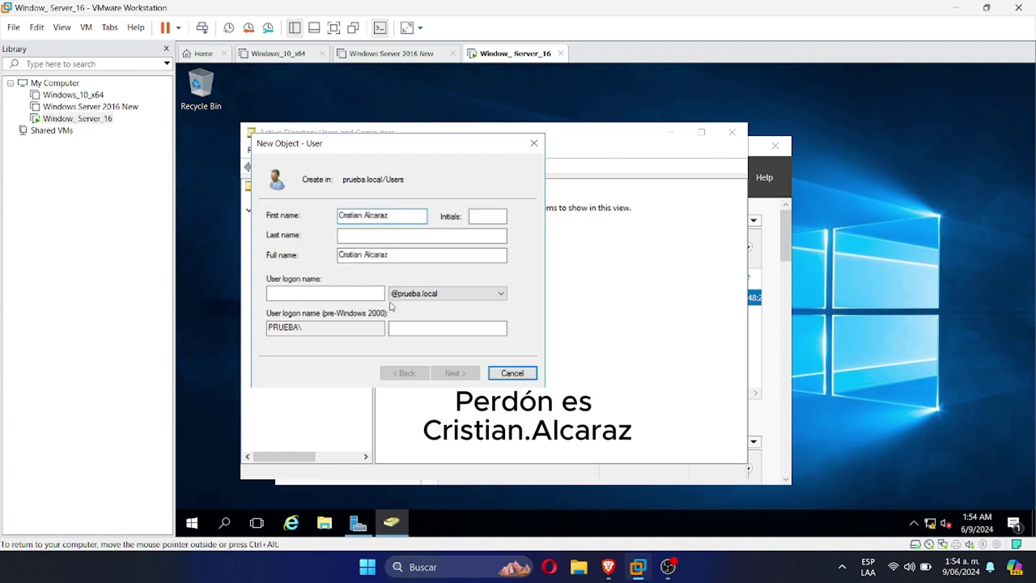
{"action": "left_click", "coordinate": [324, 293]}
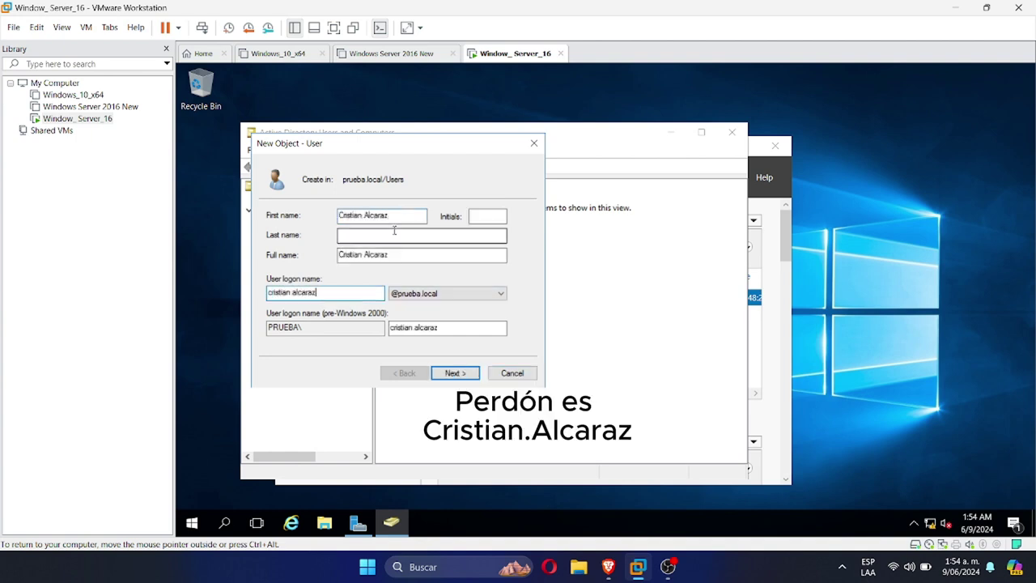
{"action": "double_click", "coordinate": [374, 216]}
{"action": "key", "text": "BackSpace"}
{"action": "left_click", "coordinate": [380, 235]}
{"action": "type", "text": "Alcara"}
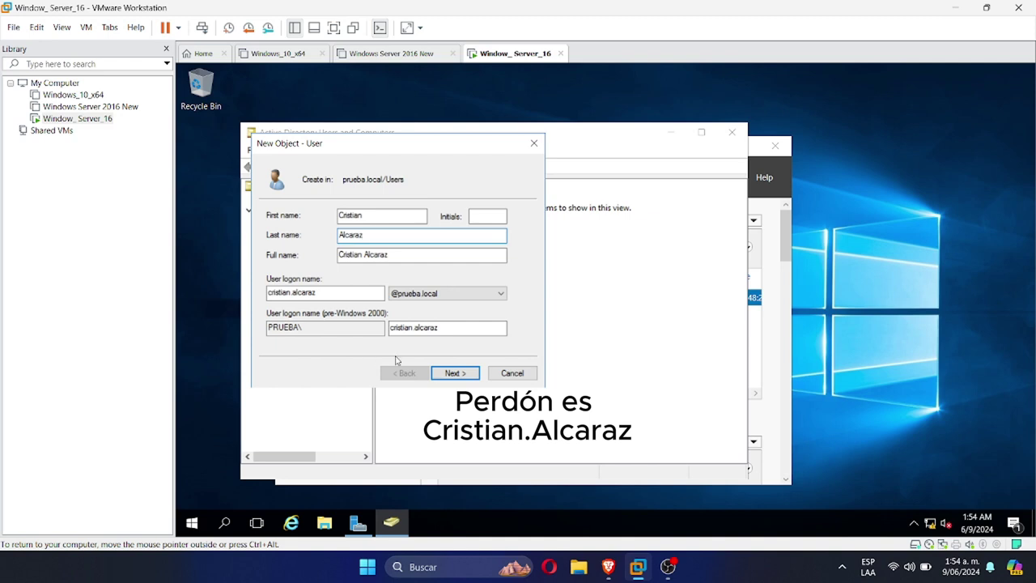
{"action": "type", "text": "z"}
Set the user's password with Password never expires ticked and finish creating the account
{"action": "left_click", "coordinate": [455, 373]}
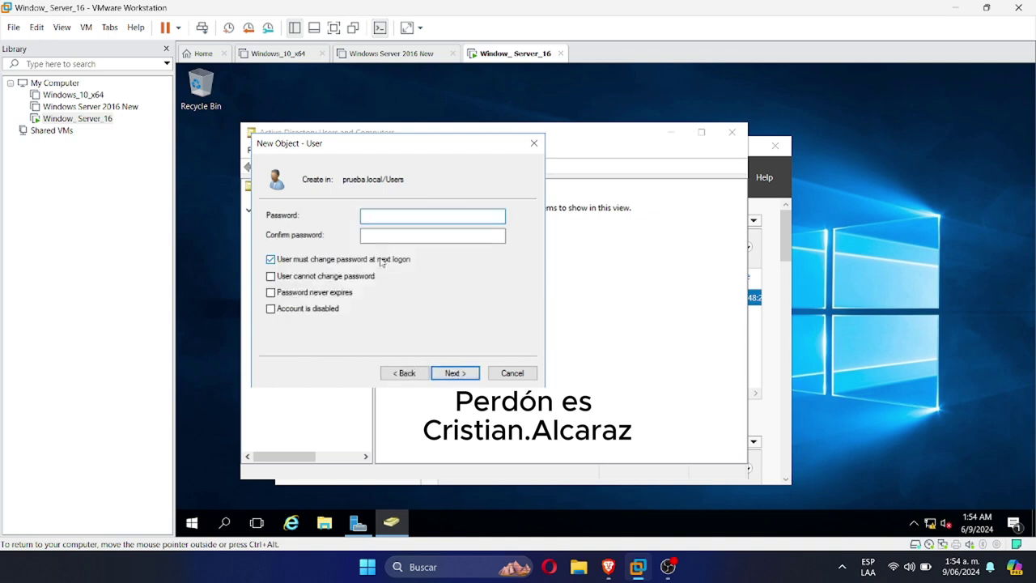
{"action": "left_click", "coordinate": [271, 293]}
{"action": "left_click", "coordinate": [722, 346]}
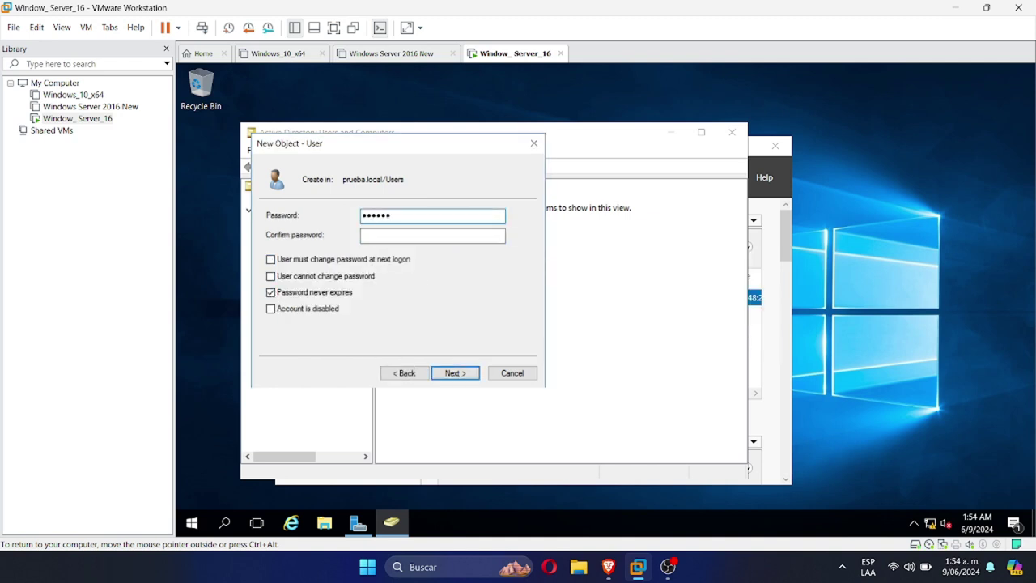
{"action": "left_click", "coordinate": [411, 235]}
{"action": "type", "text": "P"}
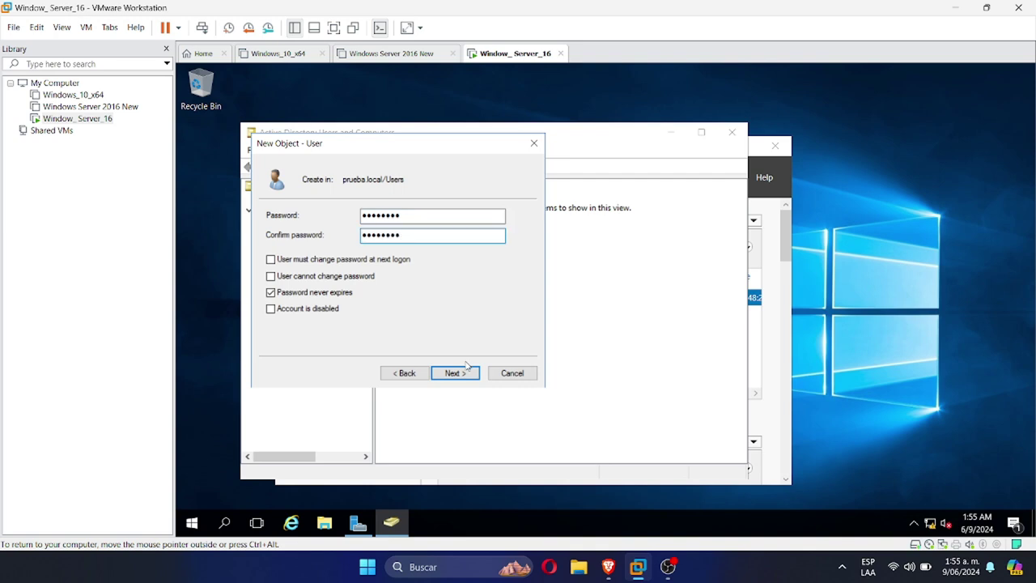
{"action": "left_click", "coordinate": [457, 373]}
{"action": "left_click", "coordinate": [450, 374]}
List the Users container and select the newly created user account
{"action": "right_click", "coordinate": [427, 328]}
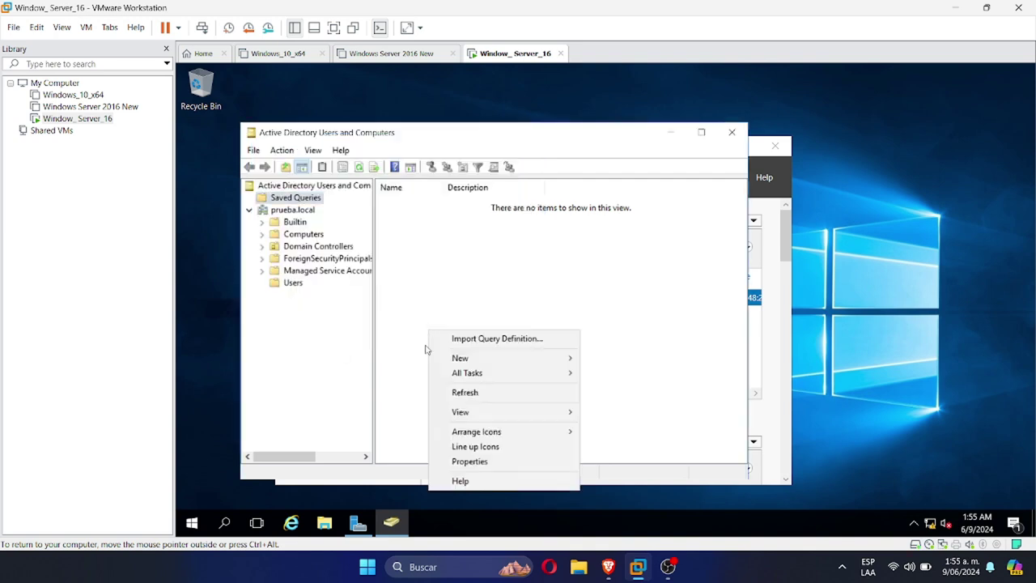
{"action": "left_click", "coordinate": [352, 335]}
{"action": "left_click", "coordinate": [293, 283]}
{"action": "scroll", "coordinate": [738, 327], "scroll_direction": "down", "scroll_amount": 1}
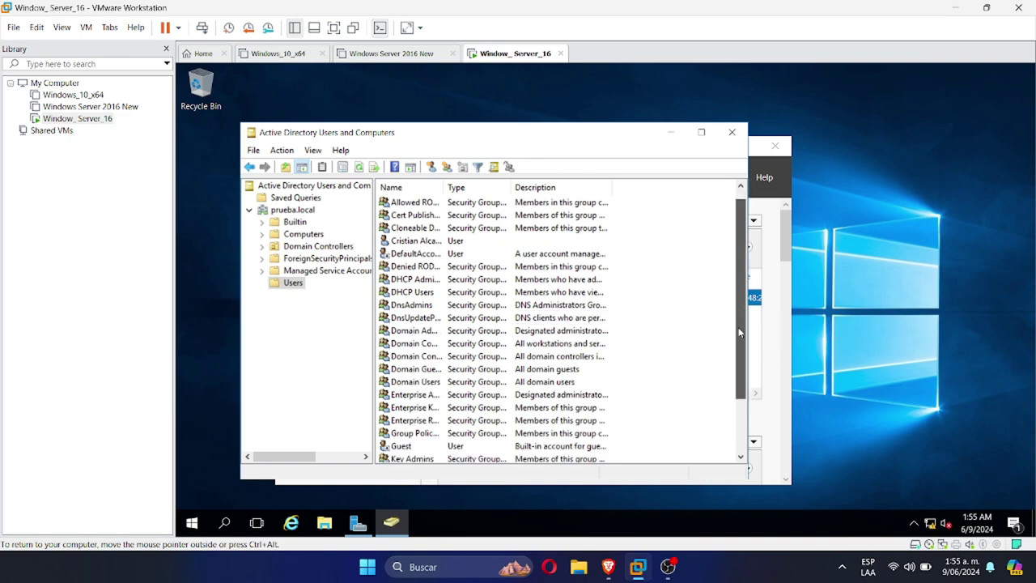
{"action": "scroll", "coordinate": [738, 327], "scroll_direction": "up", "scroll_amount": 1}
{"action": "left_click", "coordinate": [478, 255]}
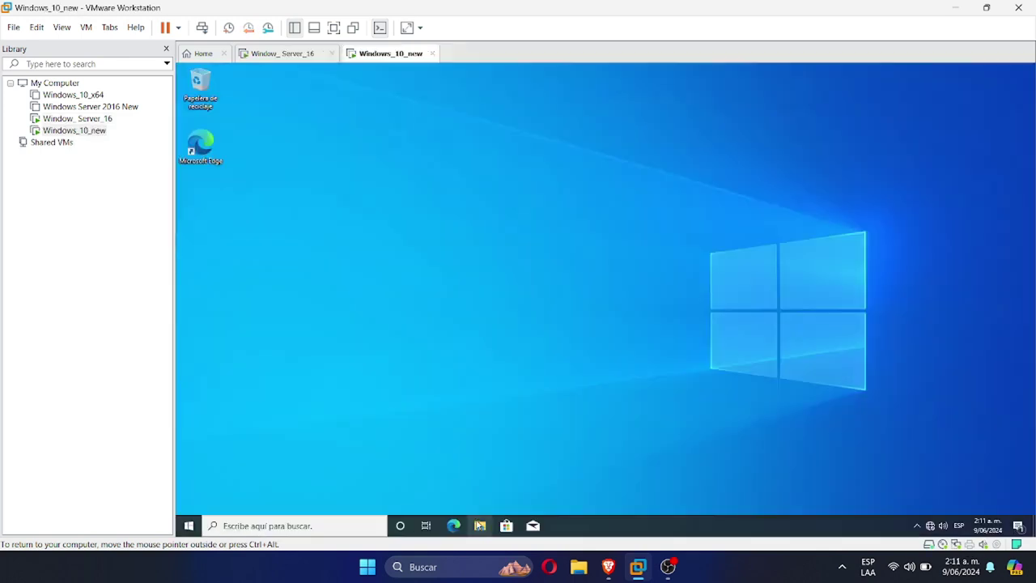
Open the client's computer name settings from the About page of Este equipo
{"action": "left_click", "coordinate": [479, 525]}
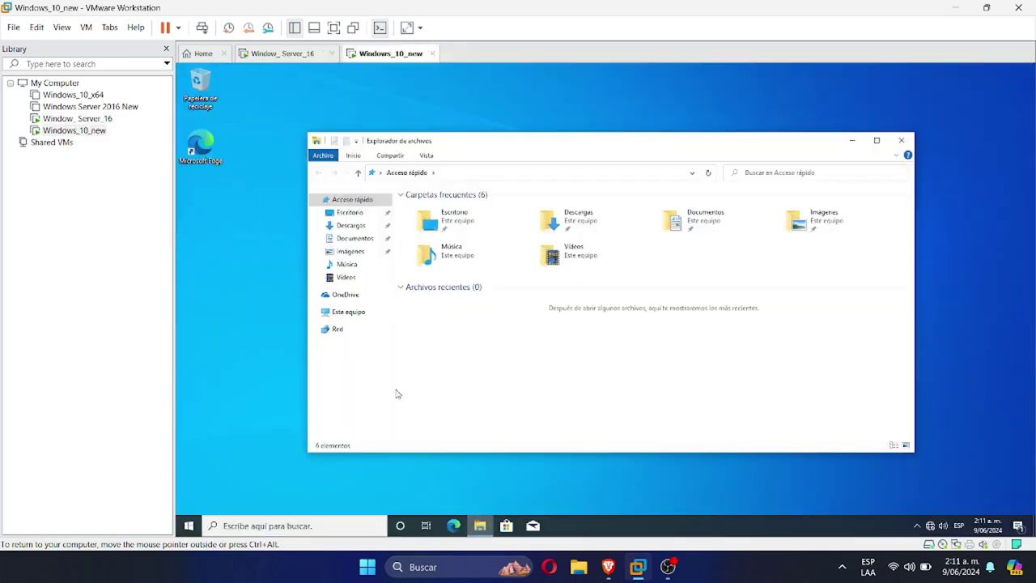
{"action": "right_click", "coordinate": [354, 317]}
{"action": "left_click", "coordinate": [394, 457]}
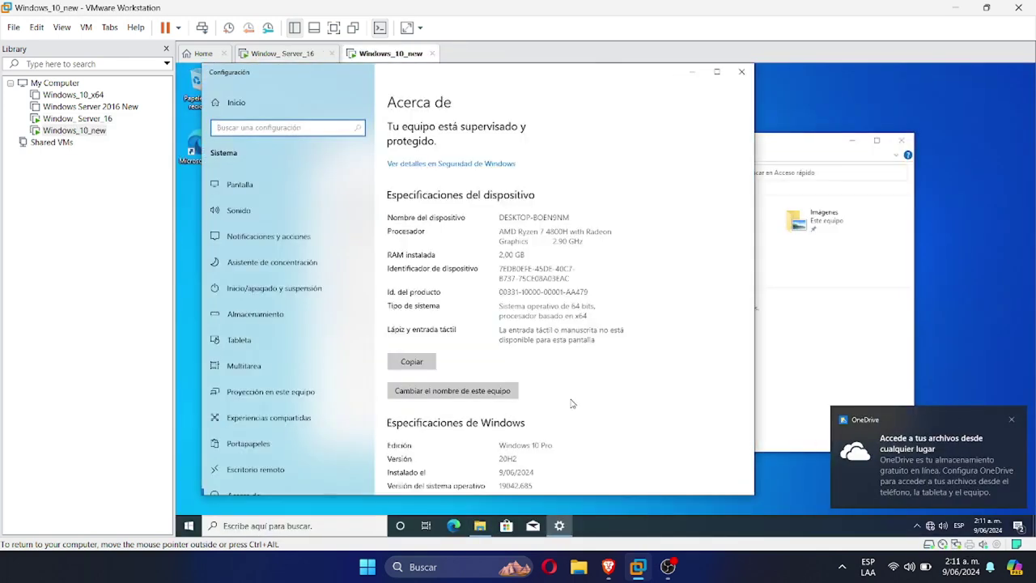
{"action": "scroll", "coordinate": [486, 389], "scroll_direction": "down", "scroll_amount": 5}
{"action": "left_click", "coordinate": [467, 424]}
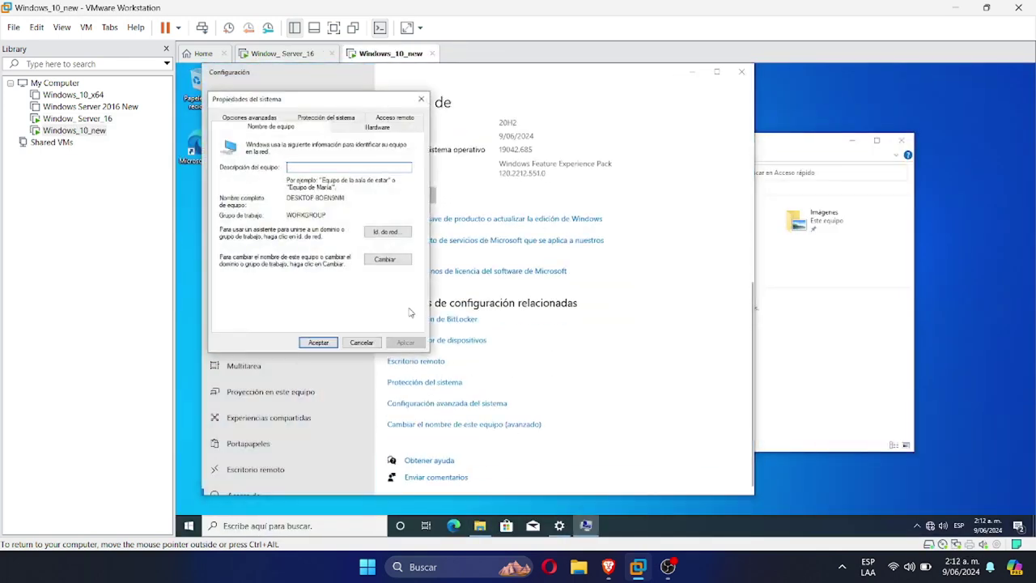
Join the client to the prueba domain using administrator credentials and restart it
{"action": "left_click", "coordinate": [393, 259]}
{"action": "left_click", "coordinate": [235, 245]}
{"action": "left_click", "coordinate": [259, 256]}
{"action": "type", "text": "prueba.local"}
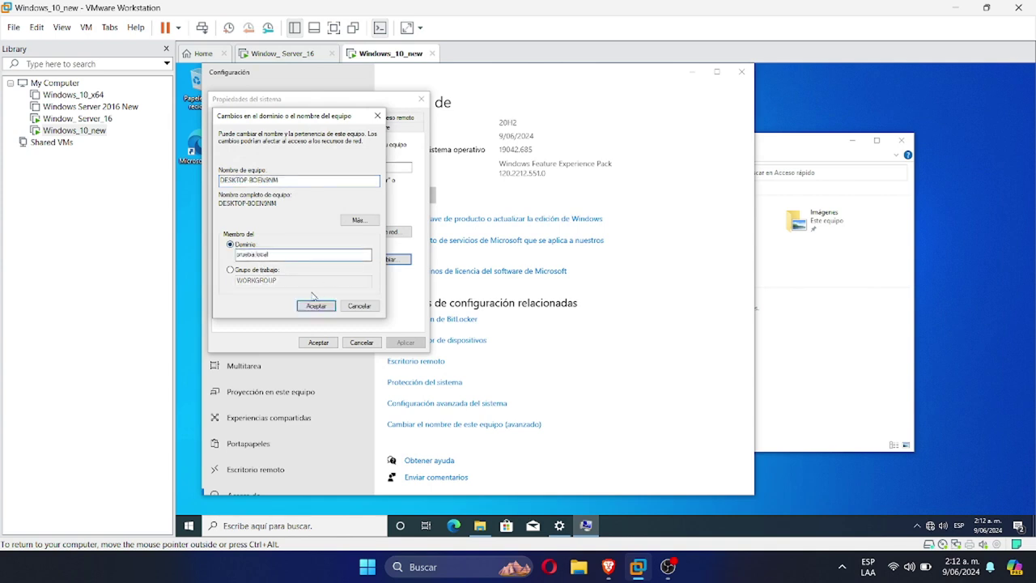
{"action": "left_click", "coordinate": [311, 305]}
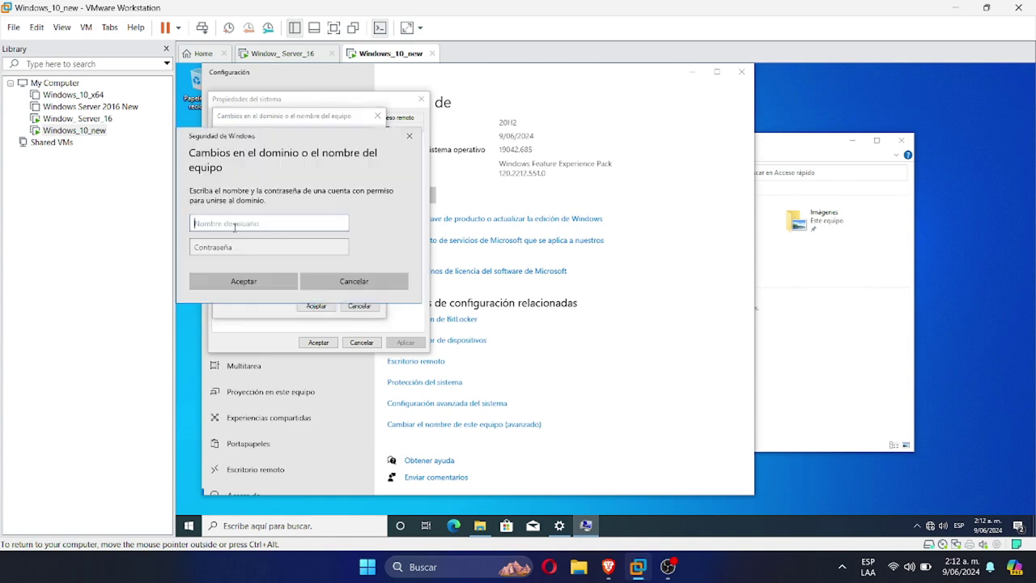
{"action": "type", "text": "Administrator"}
{"action": "left_click", "coordinate": [238, 245]}
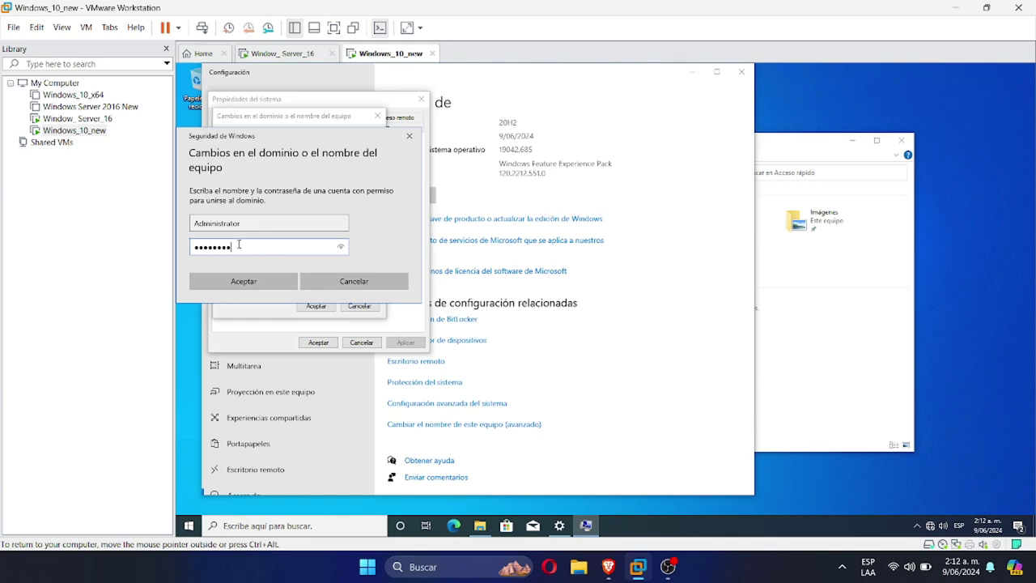
{"action": "key", "text": "Return"}
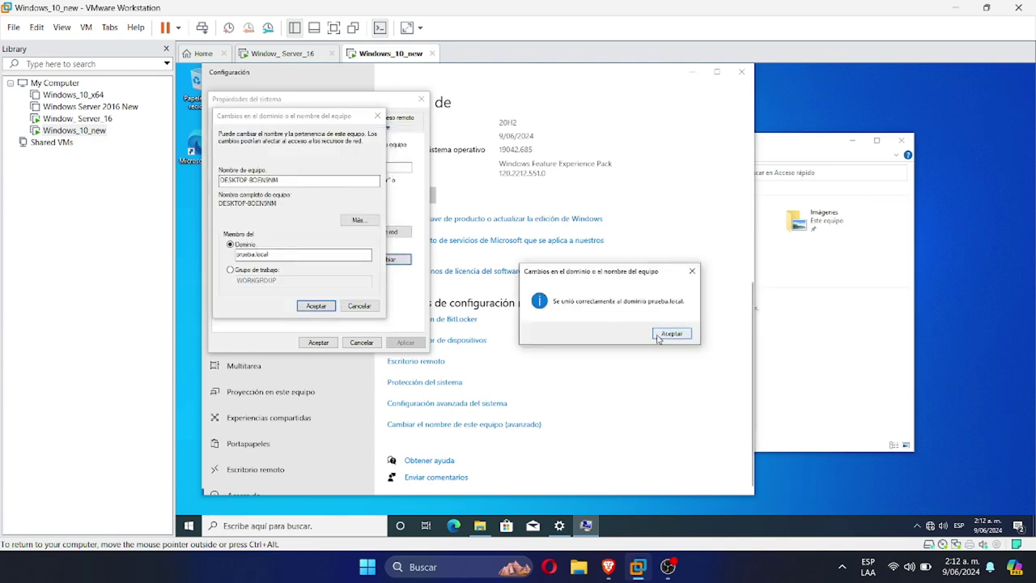
{"action": "key", "text": "Return"}
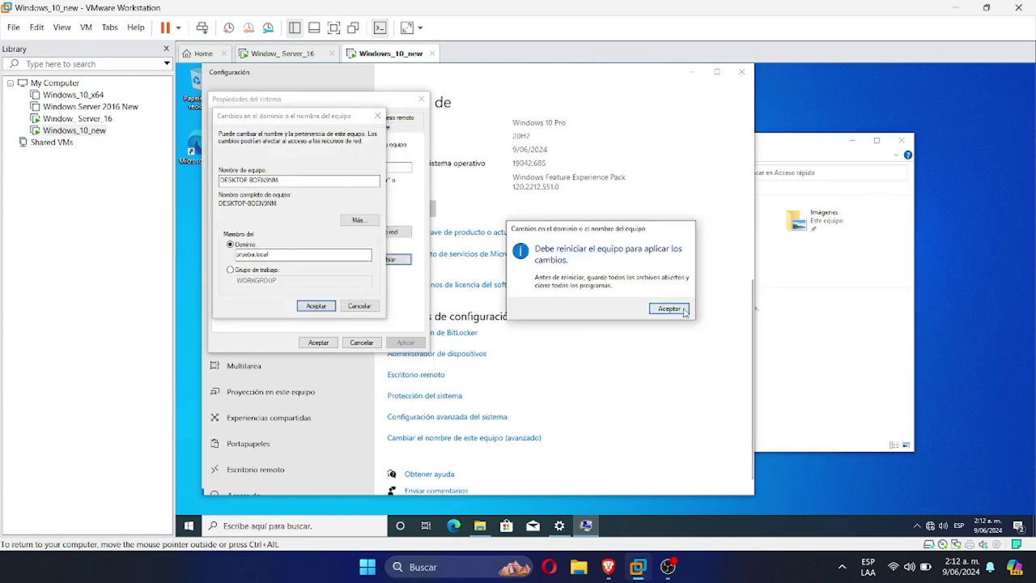
{"action": "key", "text": "Return"}
{"action": "key", "text": "Return"}
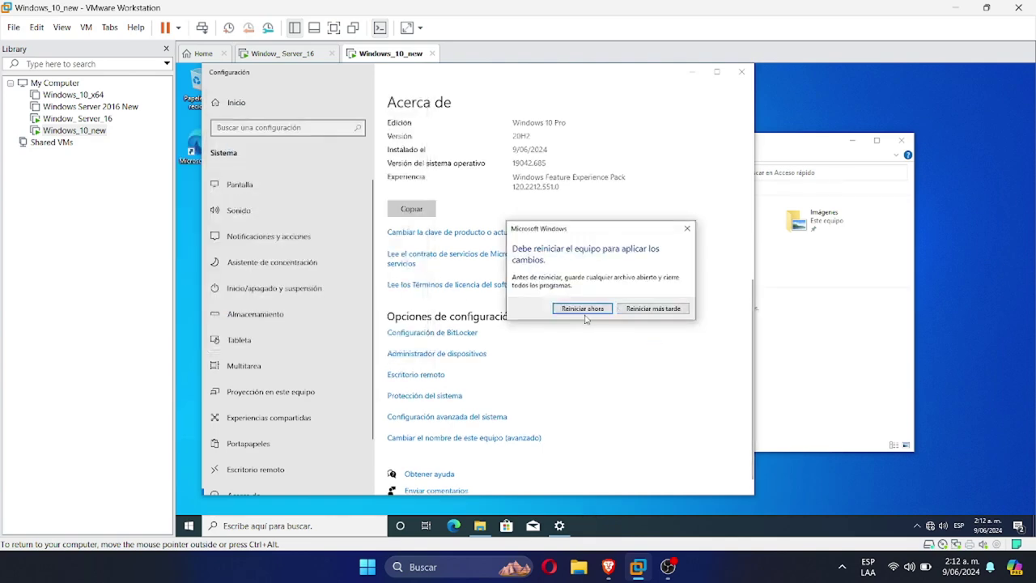
{"action": "key", "text": "Return"}
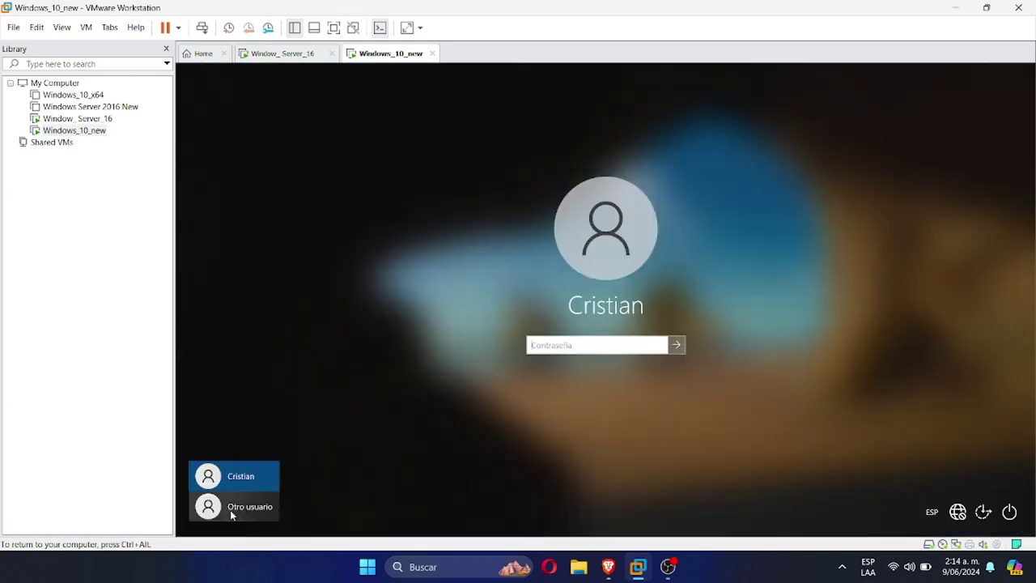
{"action": "left_click", "coordinate": [232, 508]}
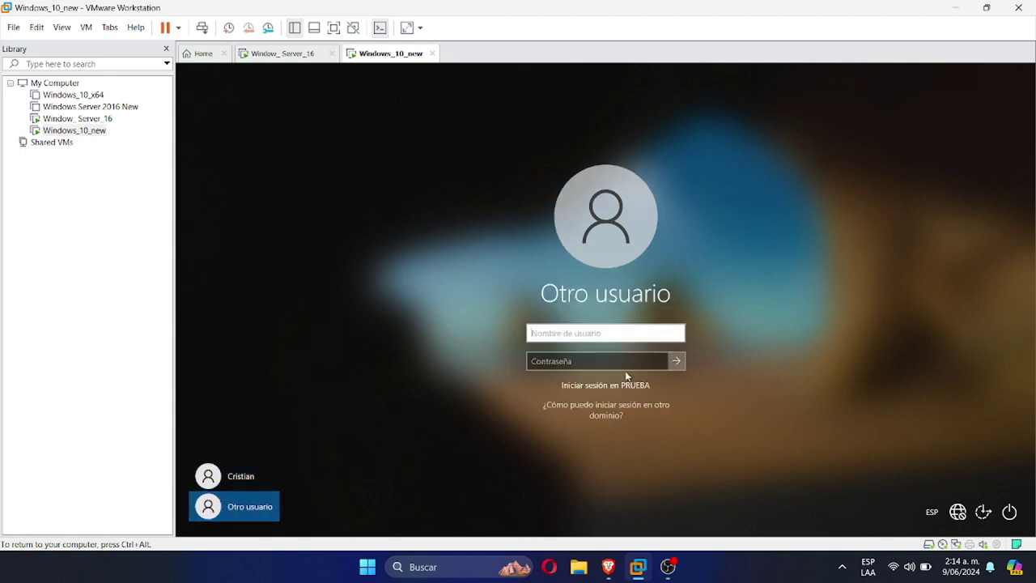
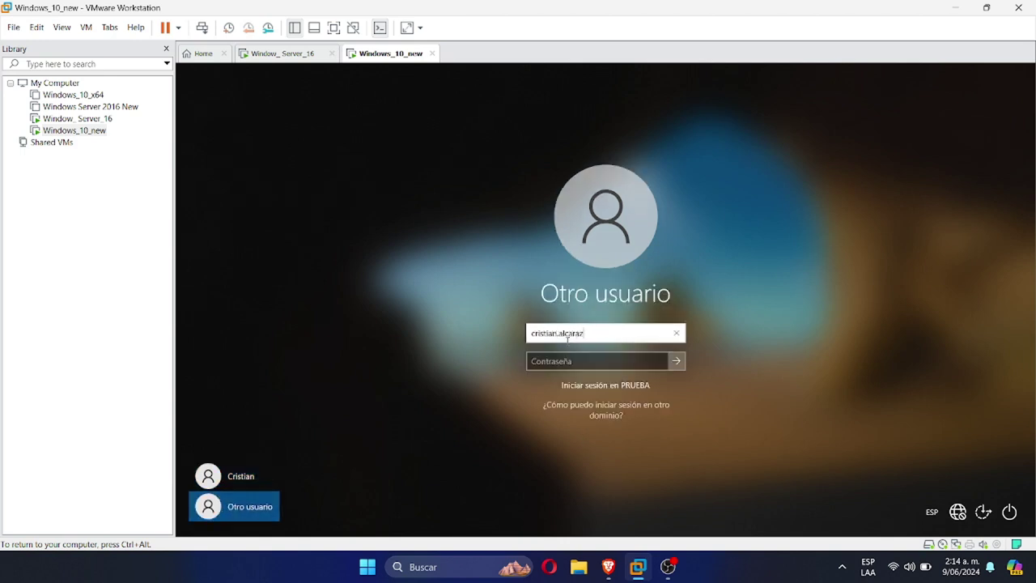
Sign in to the client as the domain user with its logon name and password
{"action": "left_click", "coordinate": [553, 358]}
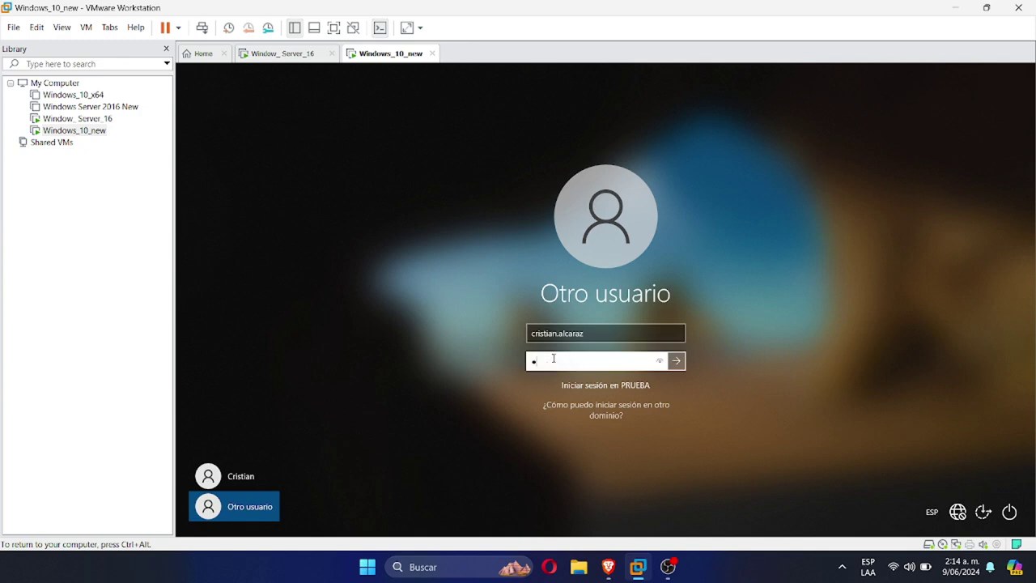
{"action": "key", "text": "Return"}
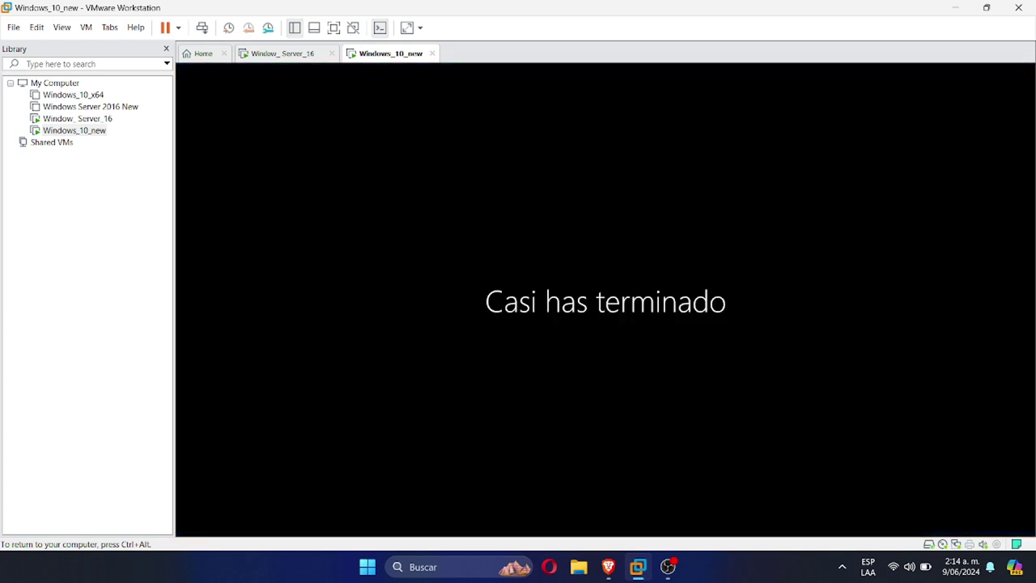
Run ping prueba.local from a command prompt, then close it
{"action": "key", "text": "super+r"}
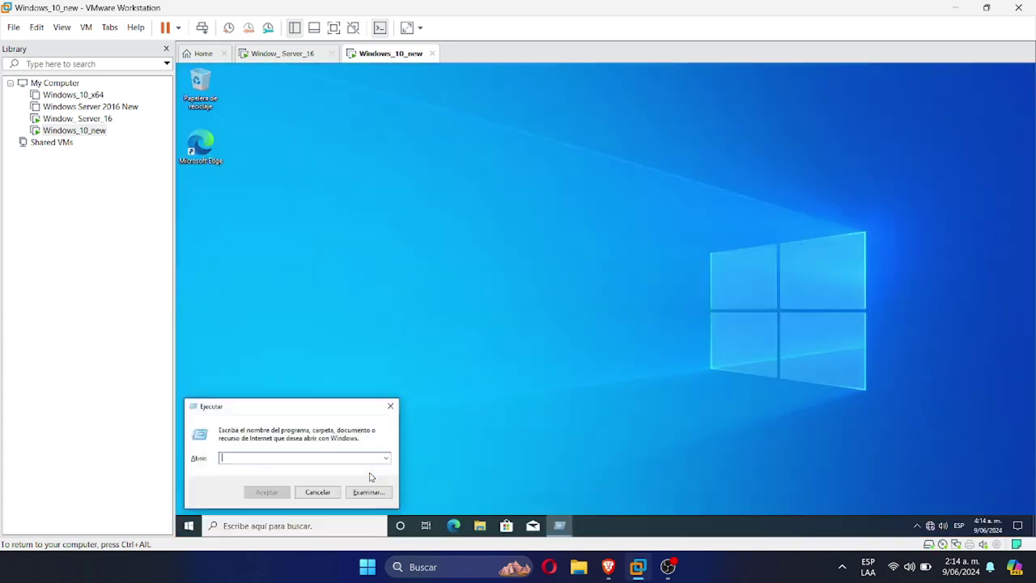
{"action": "type", "text": "cmd"}
{"action": "key", "text": "Return"}
{"action": "type", "text": "ping"}
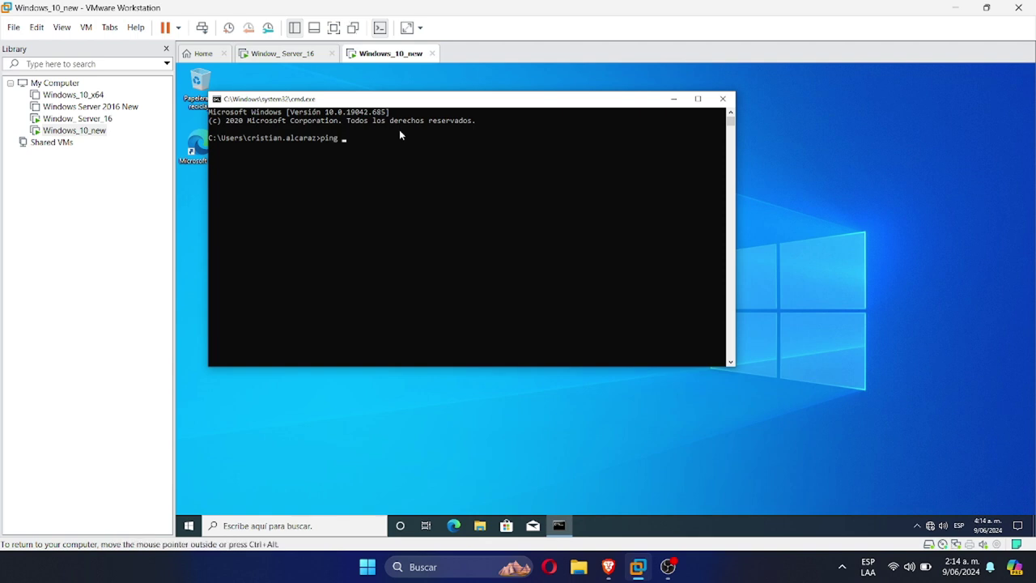
{"action": "type", "text": " prueba.local"}
{"action": "key", "text": "Return"}
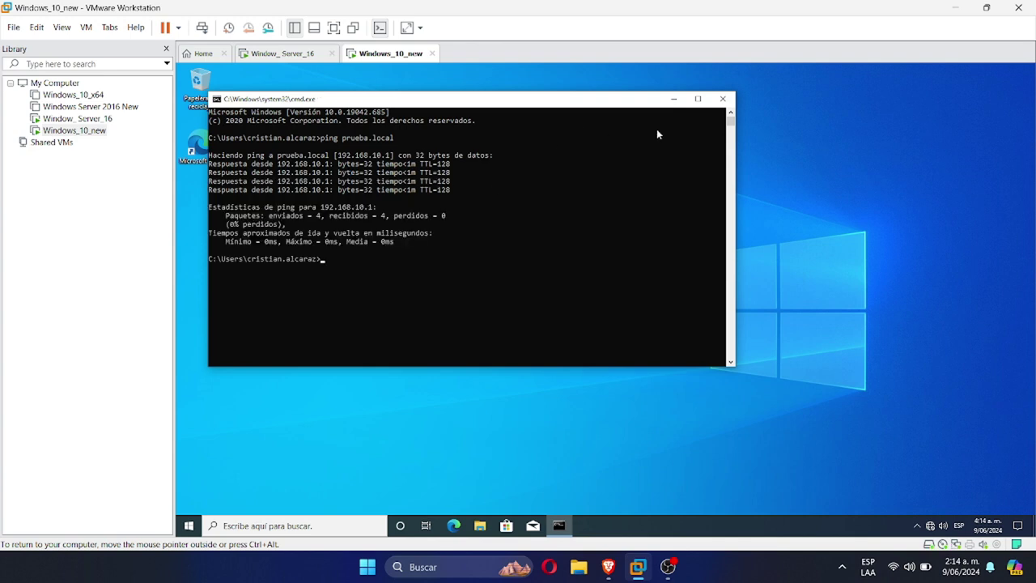
{"action": "left_click", "coordinate": [722, 99]}
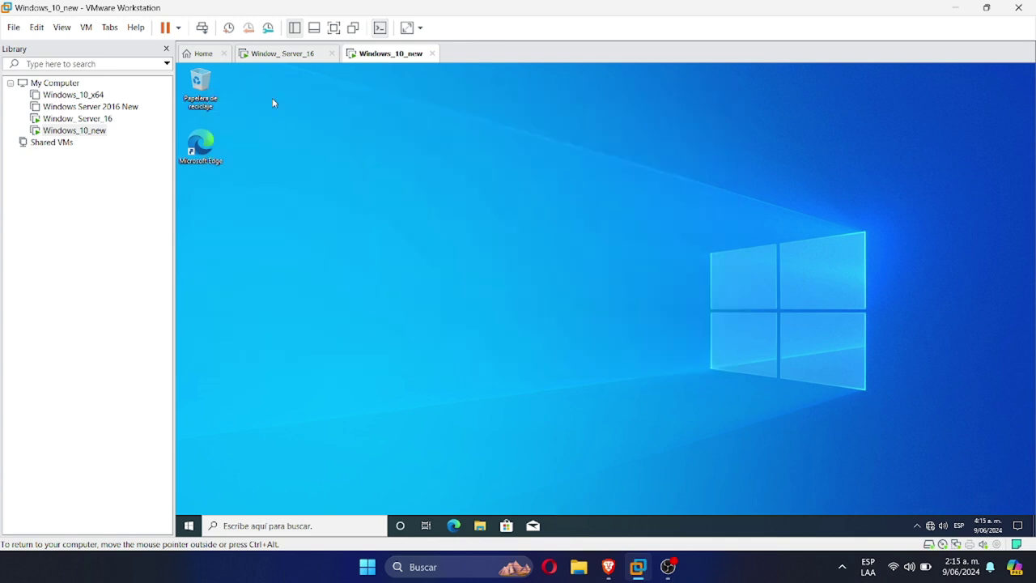
Search 'panel' on the Windows 10 client and confirm Control Panel still opens, then close it
{"action": "left_click", "coordinate": [188, 526]}
{"action": "type", "text": "panel"}
{"action": "left_click", "coordinate": [210, 235]}
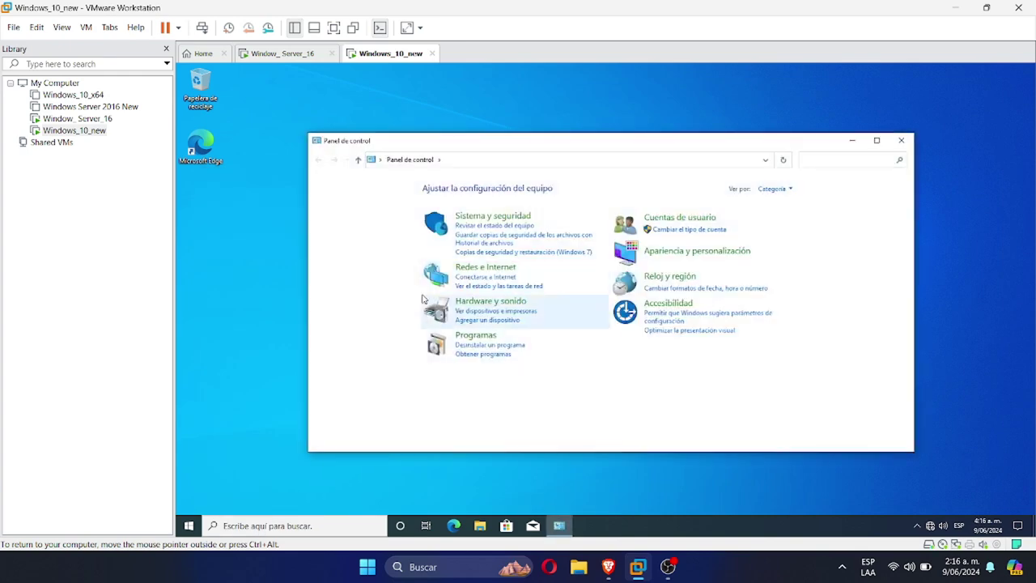
{"action": "left_click", "coordinate": [901, 140]}
Switch to the Window_Server_16 VM and sign in with the administrator password via Send Ctrl+Alt+Del
{"action": "left_click", "coordinate": [283, 54]}
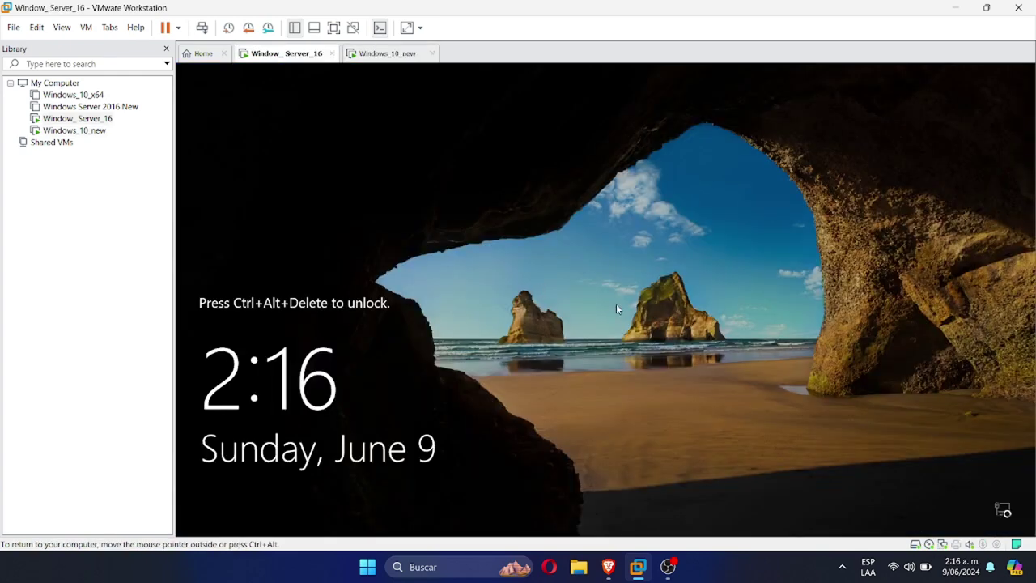
{"action": "left_click", "coordinate": [86, 28]}
{"action": "left_click", "coordinate": [134, 95]}
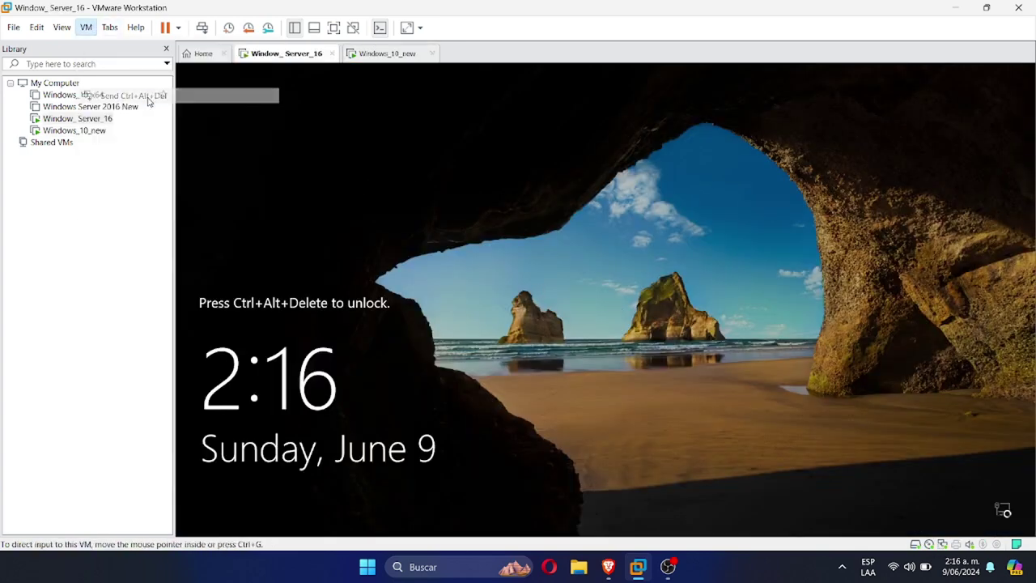
{"action": "type", "text": "**********"}
{"action": "key", "text": "Return"}
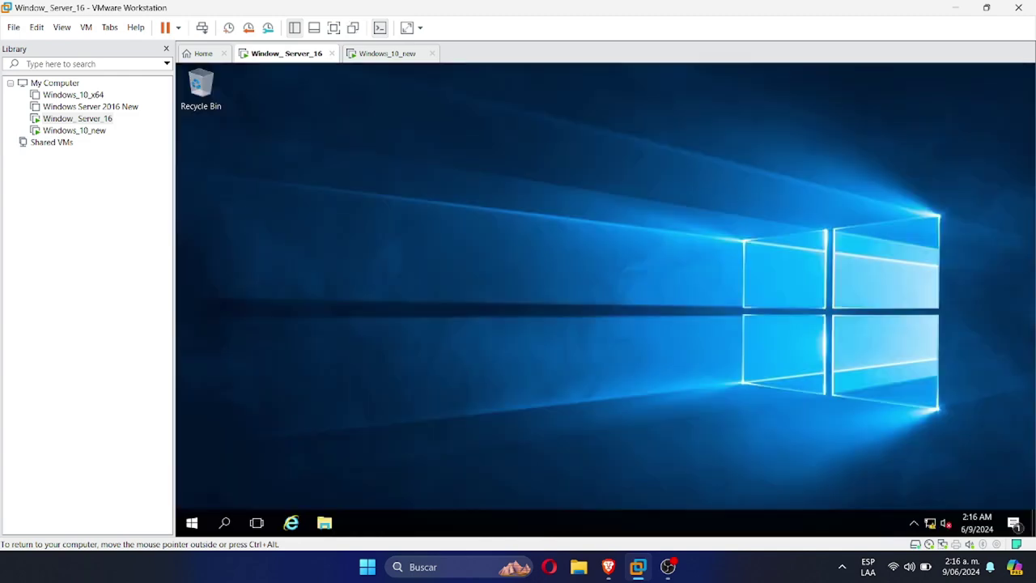
Launch Group Policy Management from Server Manager's Tools menu
{"action": "left_click", "coordinate": [192, 522]}
{"action": "left_click", "coordinate": [440, 198]}
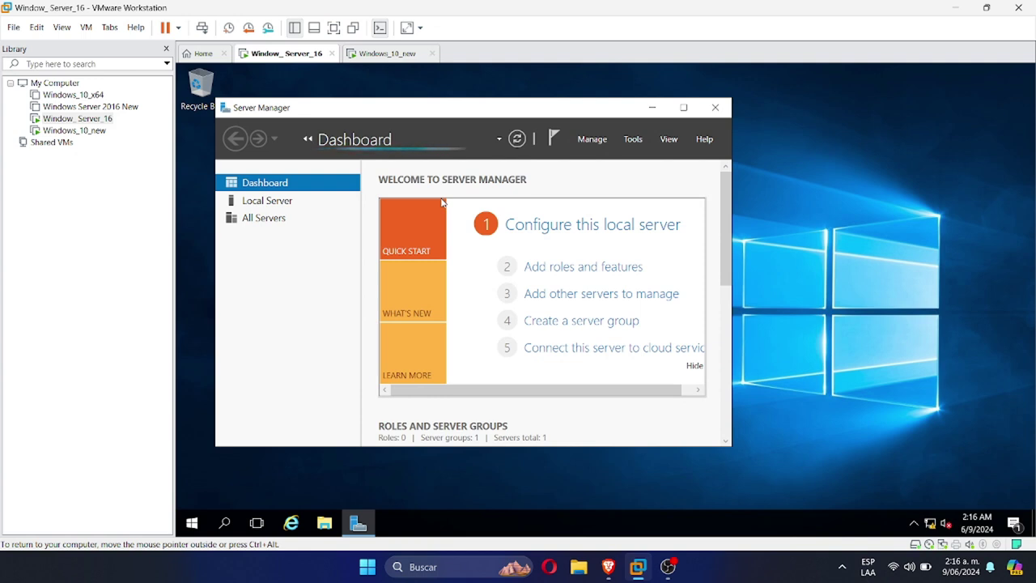
{"action": "left_click", "coordinate": [633, 139]}
{"action": "left_click", "coordinate": [632, 141]}
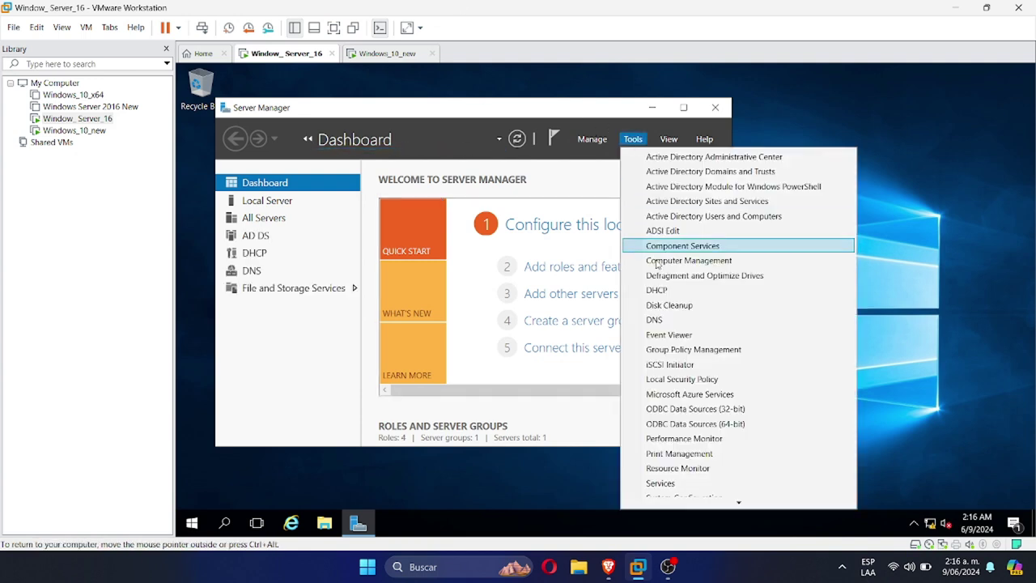
{"action": "left_click", "coordinate": [691, 350]}
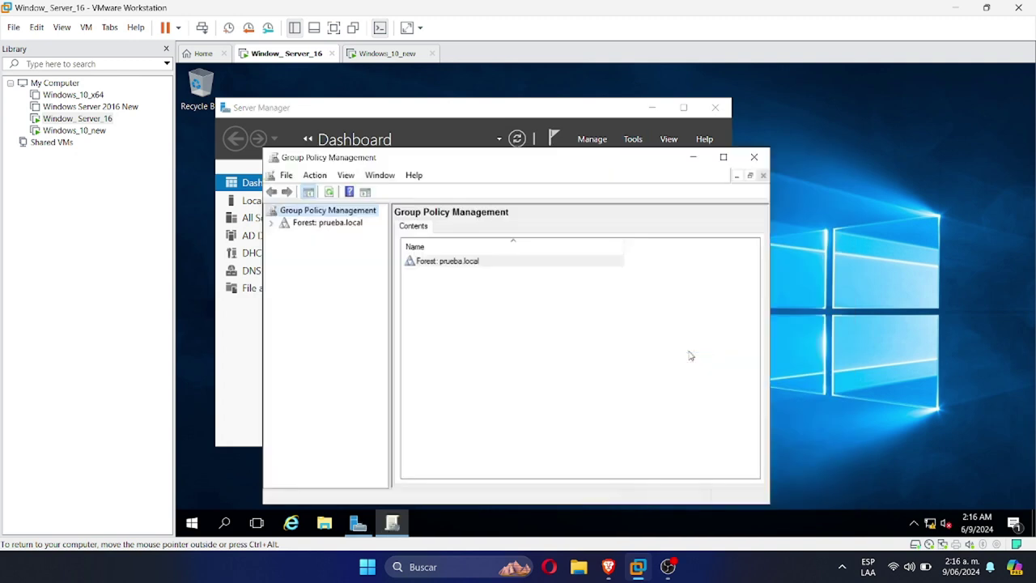
Expand Forest > Domains > prueba.local and bring up the Default Domain Policy's actions
{"action": "left_click", "coordinate": [273, 225]}
{"action": "left_click", "coordinate": [286, 235]}
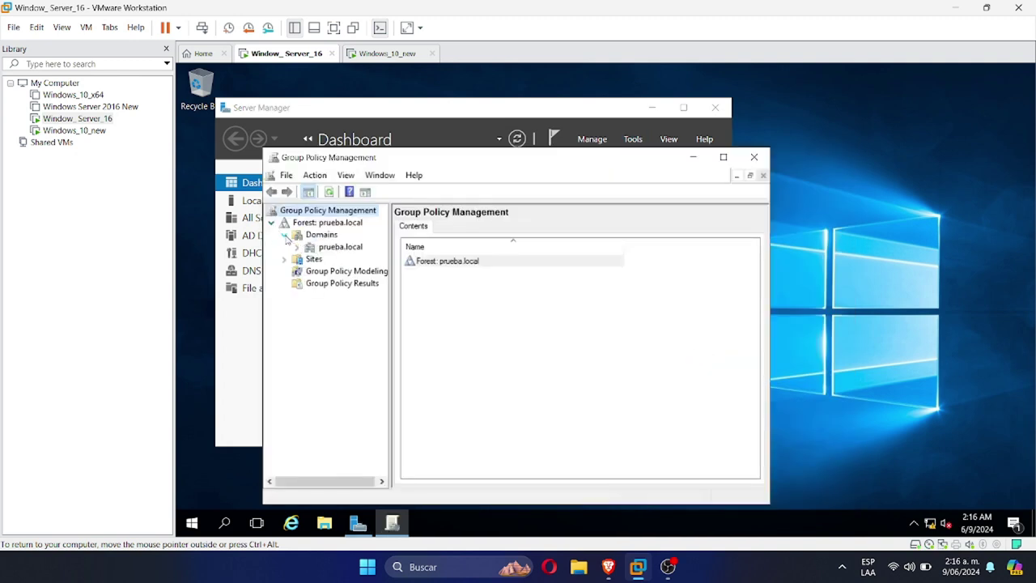
{"action": "left_click", "coordinate": [298, 248]}
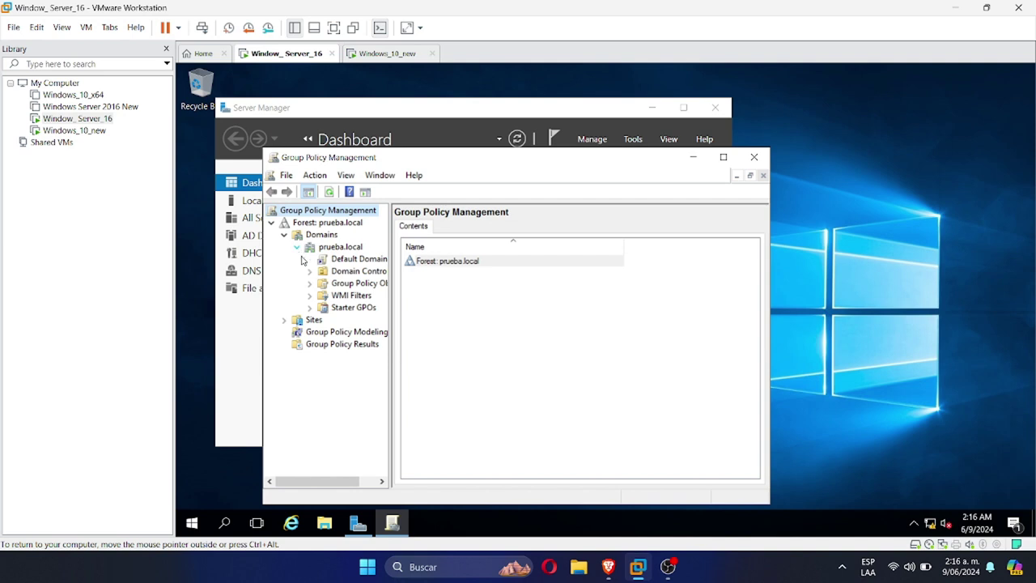
{"action": "left_click", "coordinate": [358, 259]}
{"action": "key", "text": "super+Up"}
{"action": "key", "text": "F2"}
{"action": "left_click", "coordinate": [231, 172]}
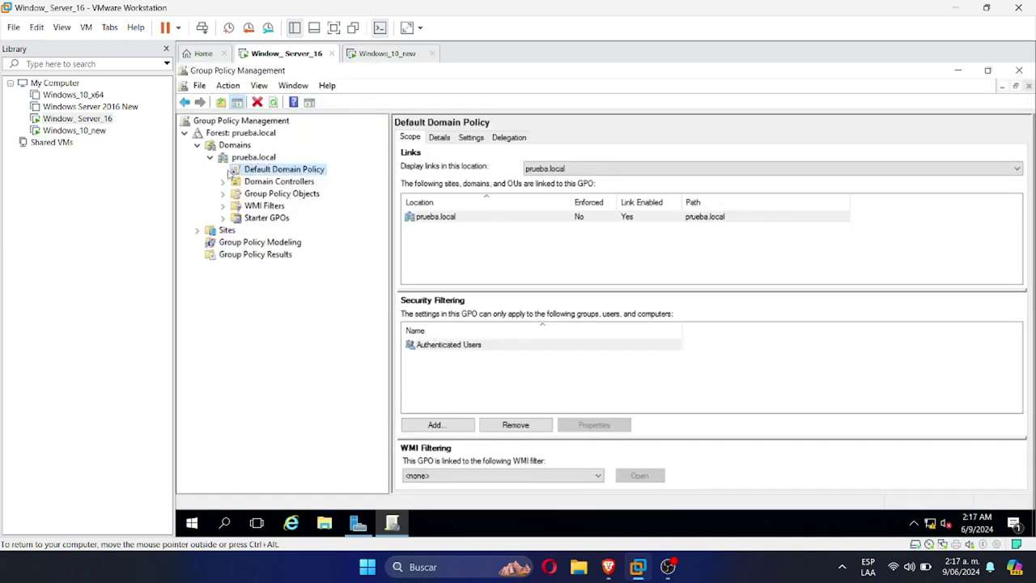
{"action": "right_click", "coordinate": [241, 172]}
Edit the Default Domain Policy and navigate to User Configuration > Policies > Administrative Templates > Control Panel
{"action": "left_click", "coordinate": [269, 179]}
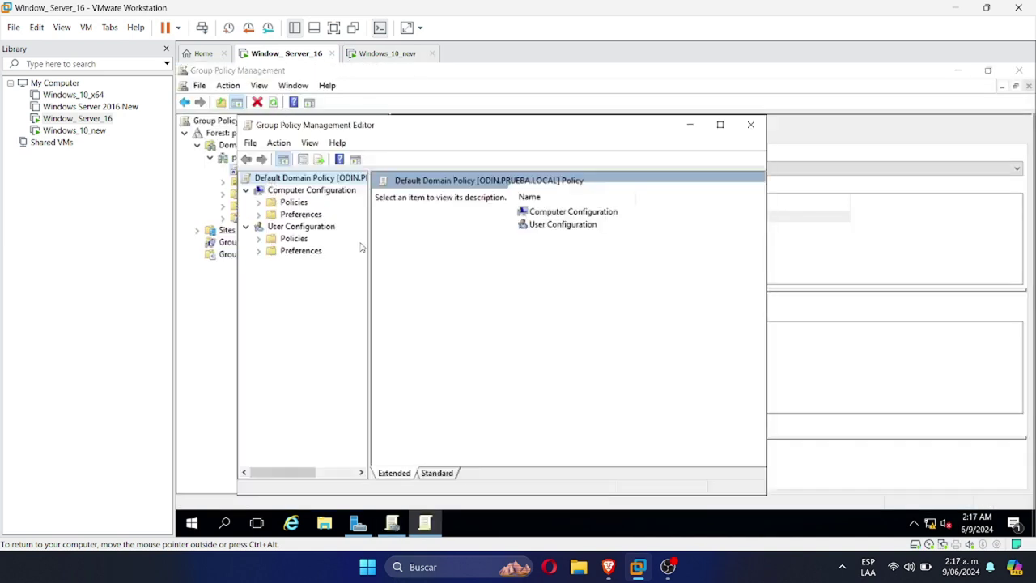
{"action": "left_click", "coordinate": [259, 250]}
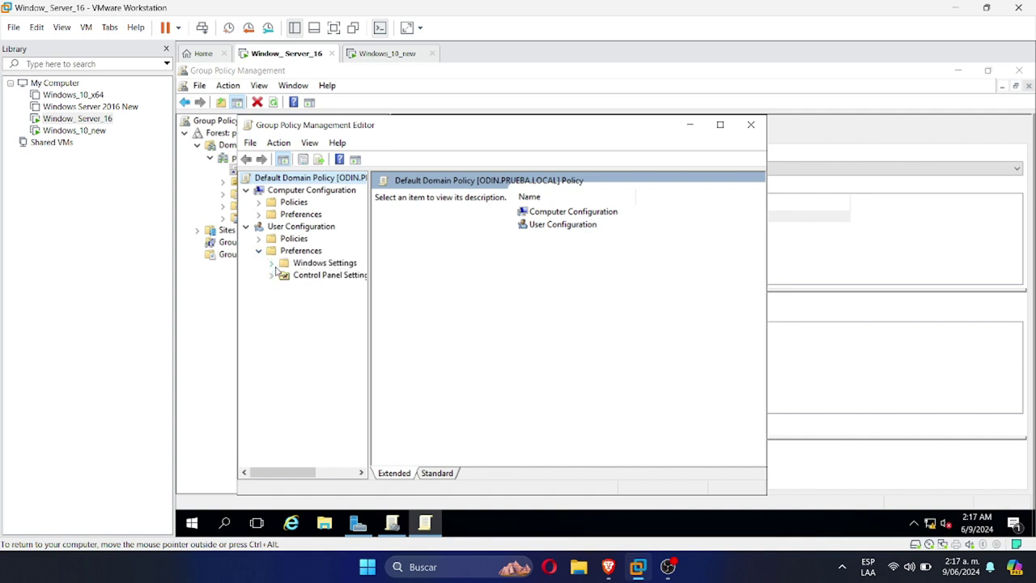
{"action": "left_click", "coordinate": [272, 264]}
{"action": "left_click", "coordinate": [272, 263]}
{"action": "left_click", "coordinate": [259, 251]}
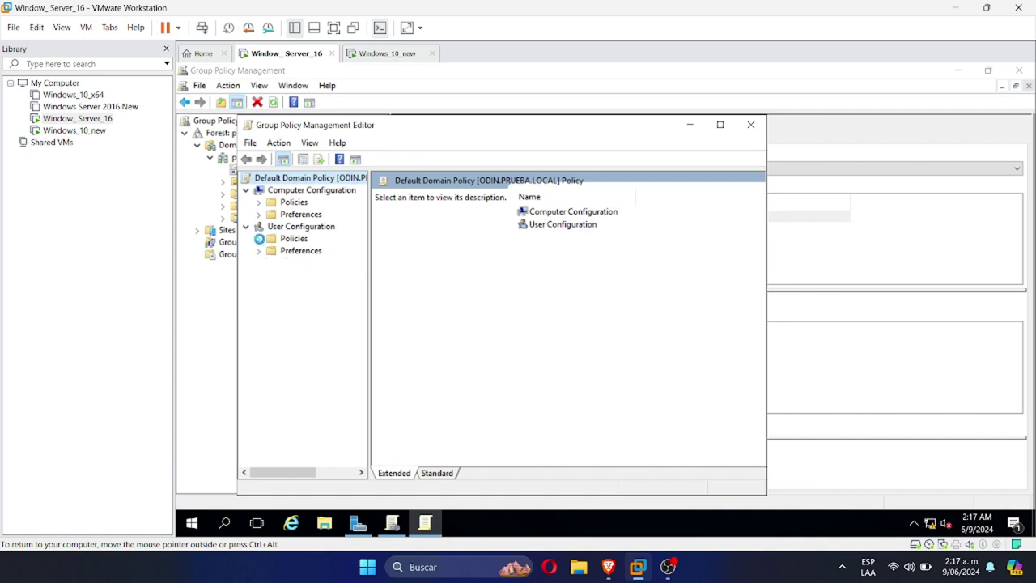
{"action": "left_click", "coordinate": [258, 239]}
{"action": "left_click", "coordinate": [272, 275]}
{"action": "left_click", "coordinate": [325, 288]}
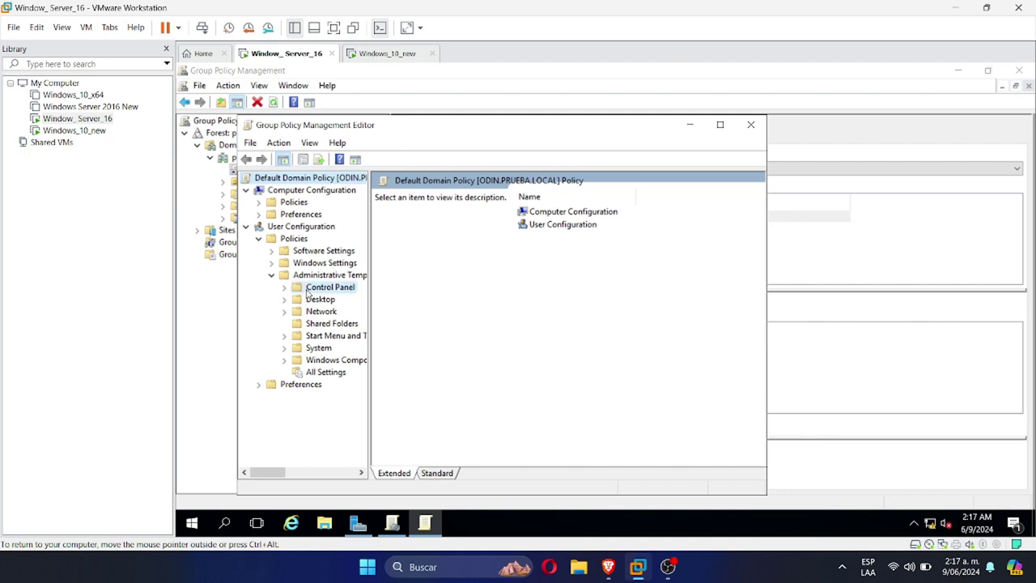
{"action": "left_click", "coordinate": [724, 126]}
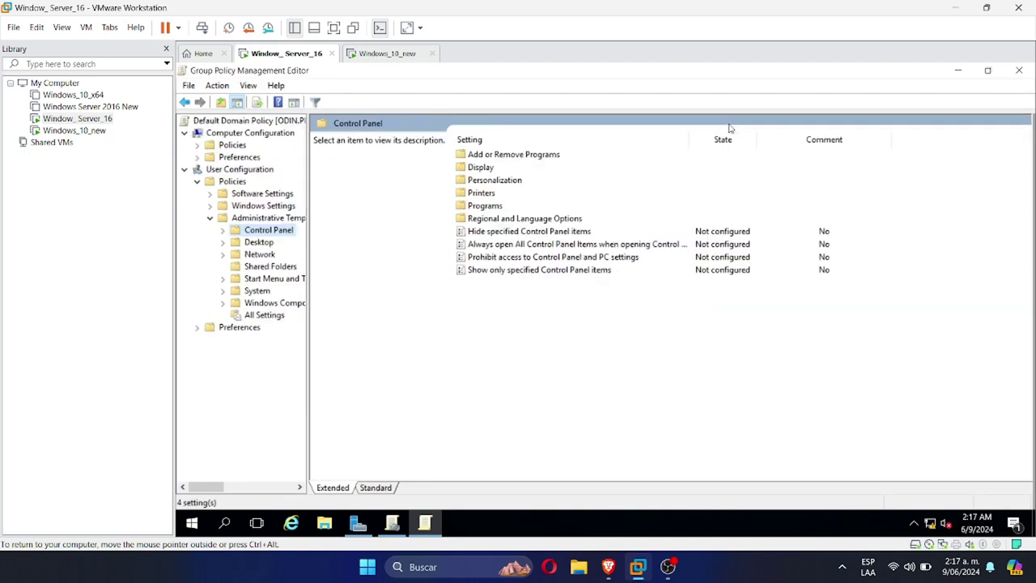
Set 'Prohibit access to Control Panel and PC settings' to Enabled, then return to Windows_10_new
{"action": "double_click", "coordinate": [557, 257]}
{"action": "key", "text": "alt+e"}
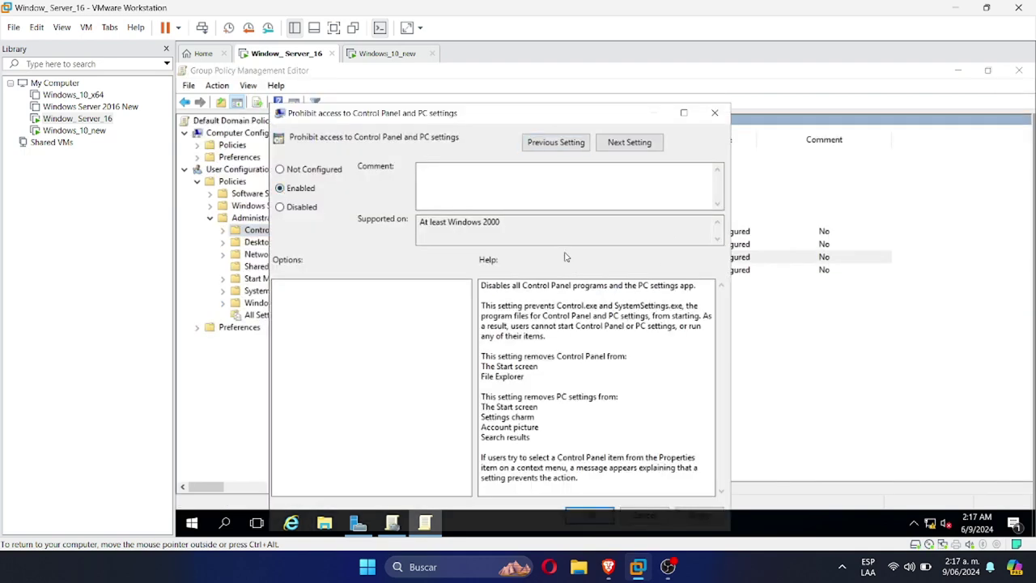
{"action": "left_click_drag", "start_coordinate": [527, 110], "coordinate": [532, 101]}
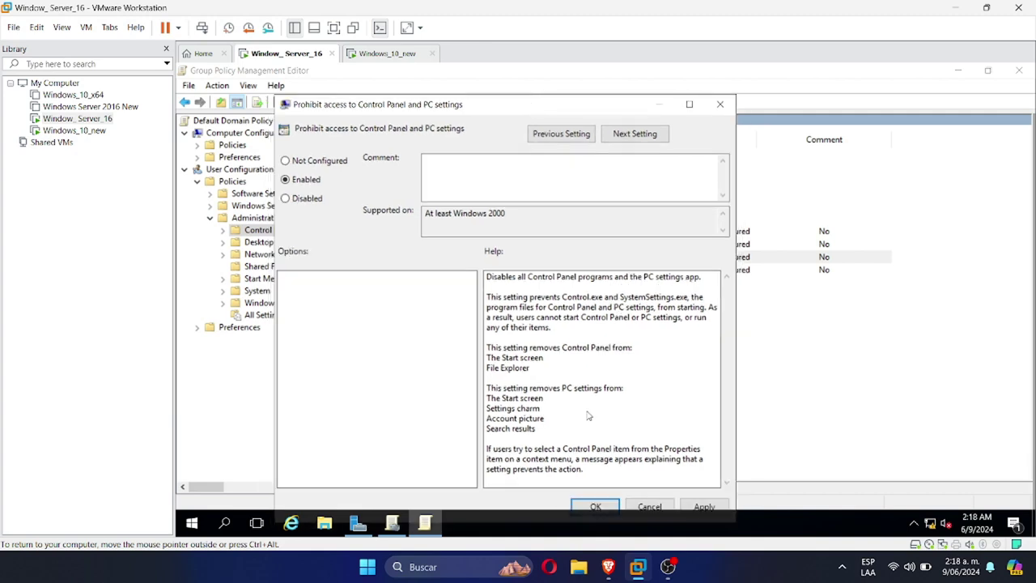
{"action": "left_click", "coordinate": [701, 504]}
{"action": "left_click", "coordinate": [595, 506]}
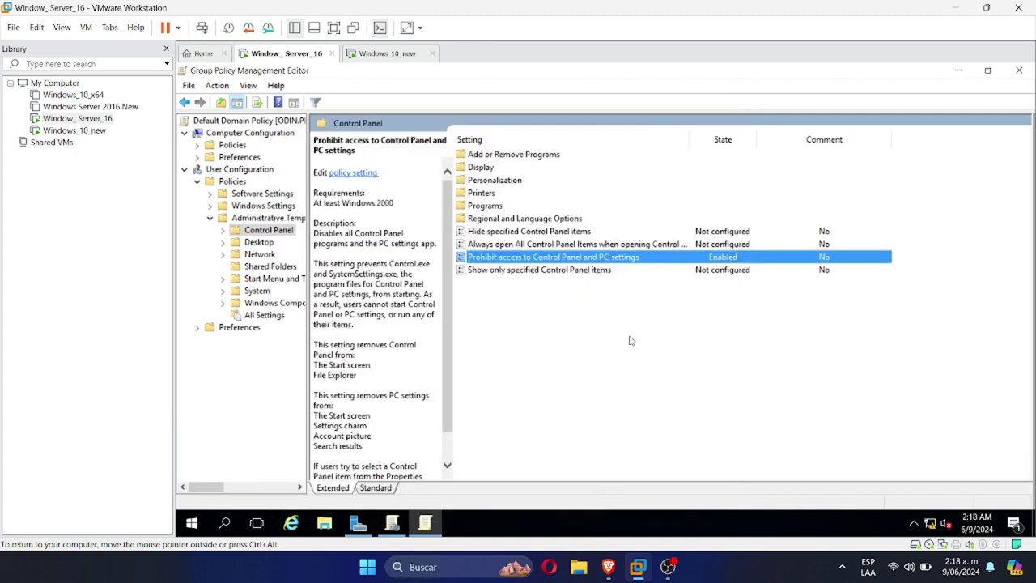
{"action": "left_click", "coordinate": [387, 53]}
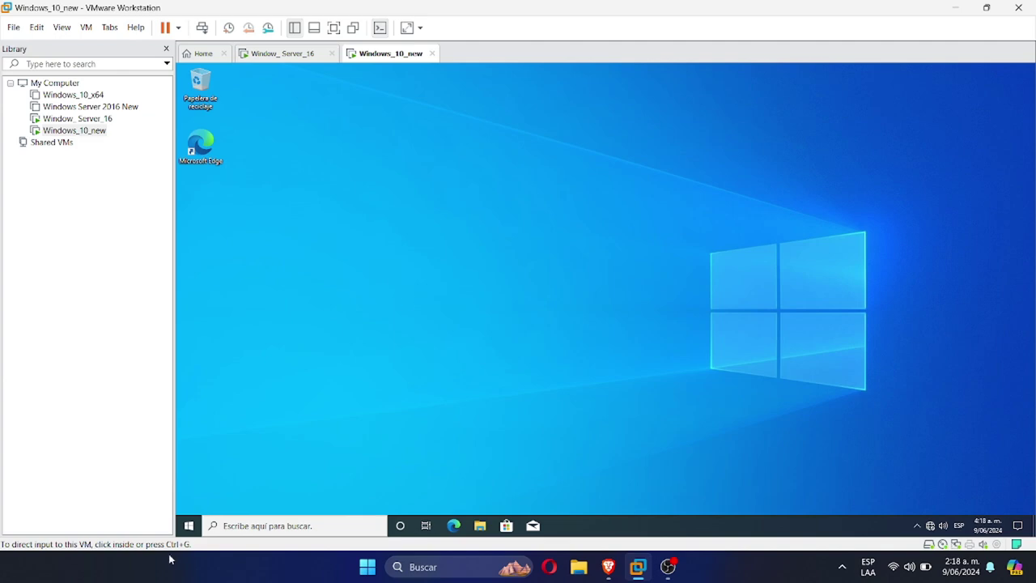
Sign the Windows 10 client out with Cerrar sesión and sign back in with the user password
{"action": "left_click", "coordinate": [188, 527]}
{"action": "left_click", "coordinate": [188, 401]}
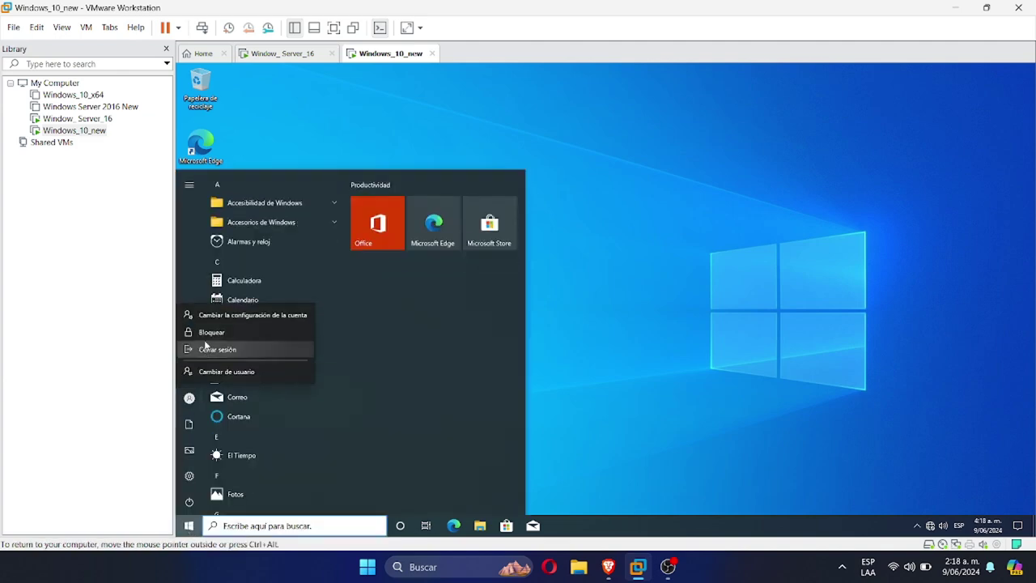
{"action": "left_click", "coordinate": [206, 348]}
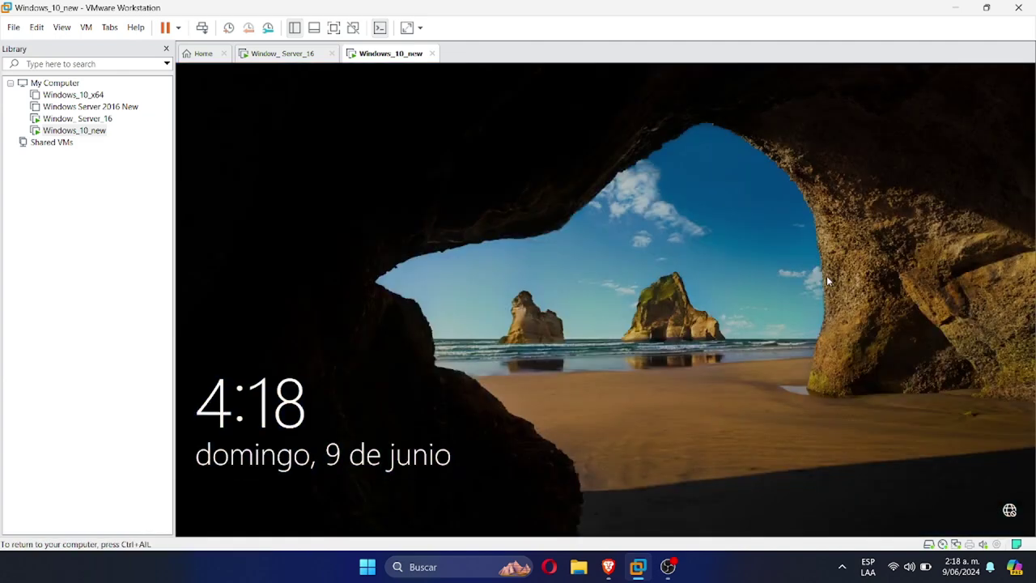
{"action": "left_click", "coordinate": [827, 275]}
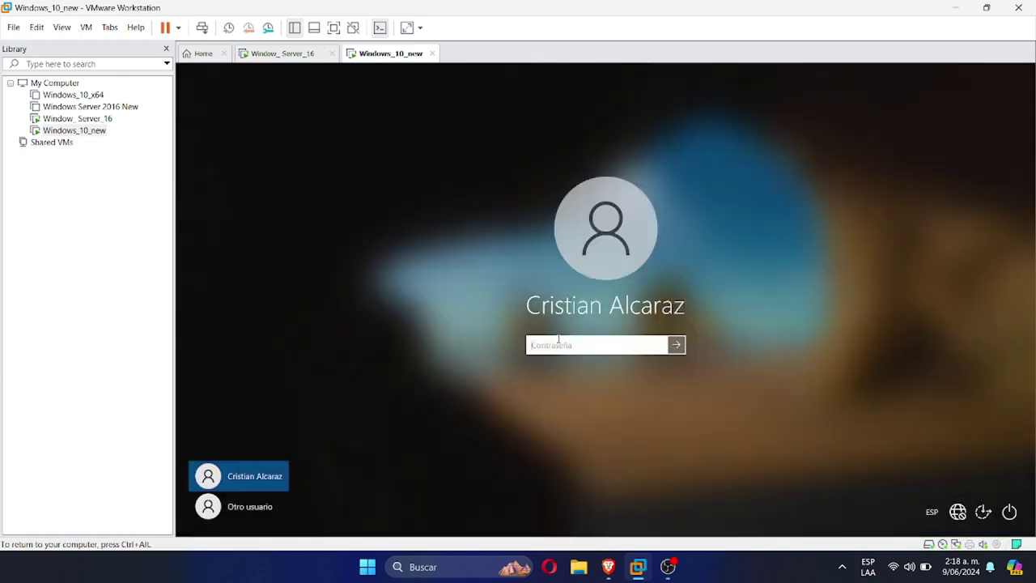
{"action": "key", "text": "Return"}
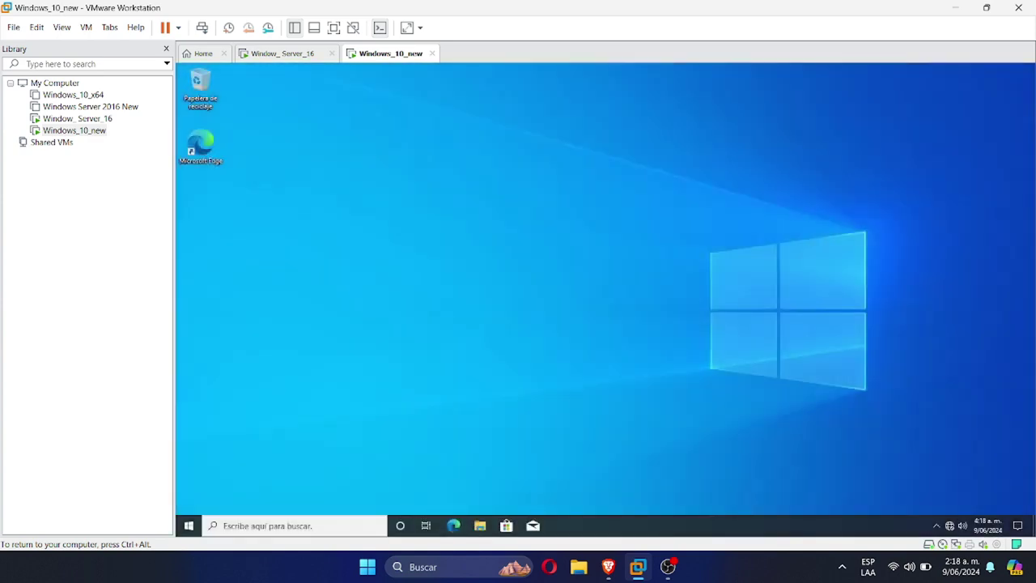
Search 'panel' and try opening Control Panel twice, dismissing the Restricciones error each time
{"action": "left_click", "coordinate": [232, 526]}
{"action": "type", "text": "panel"}
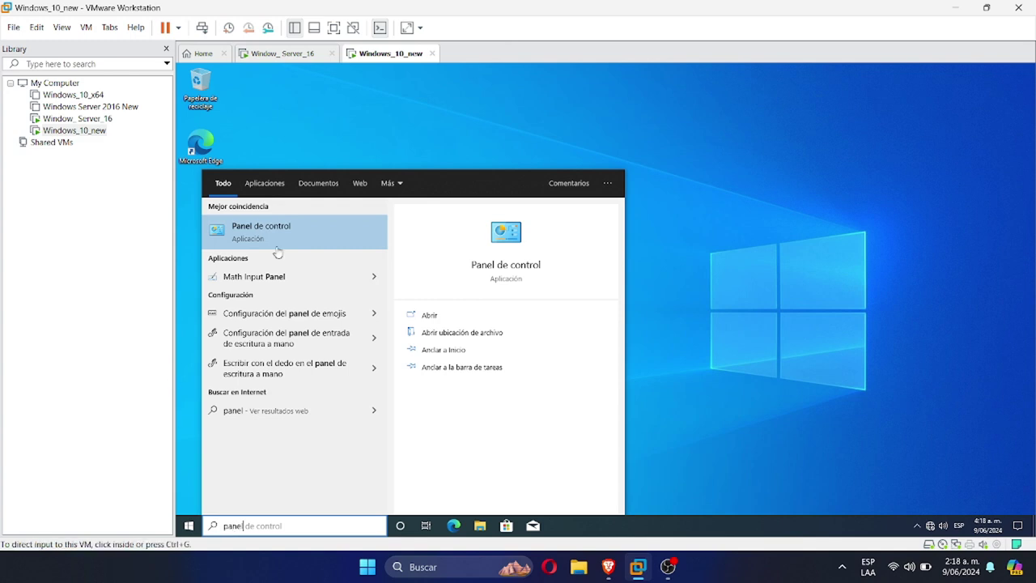
{"action": "left_click", "coordinate": [281, 237]}
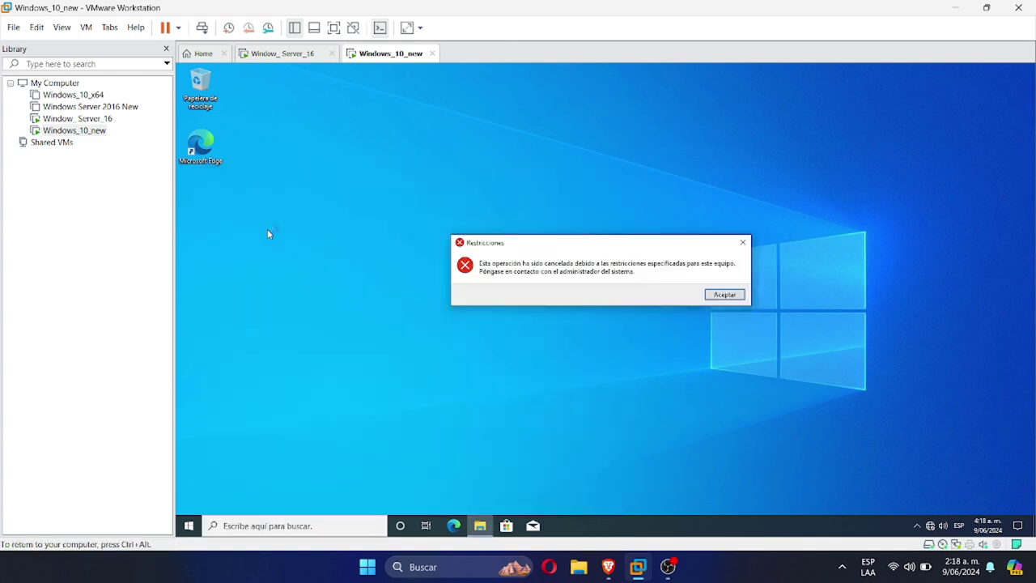
{"action": "left_click", "coordinate": [724, 294]}
{"action": "left_click", "coordinate": [267, 525]}
{"action": "type", "text": "panel"}
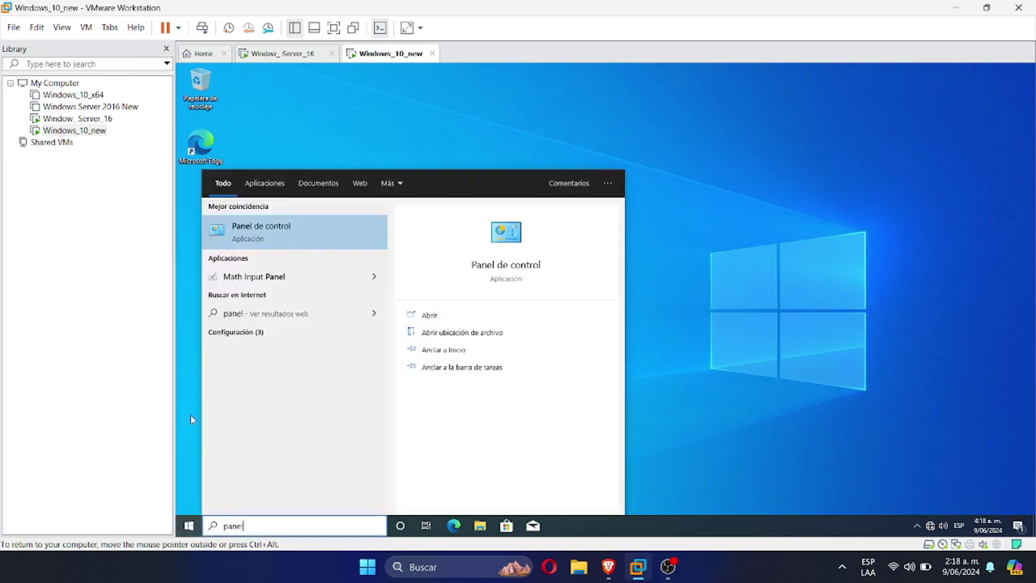
{"action": "left_click", "coordinate": [275, 220]}
{"action": "left_click", "coordinate": [724, 294]}
Open Task Manager from the taskbar menu to confirm it still works, then close it
{"action": "right_click", "coordinate": [603, 526]}
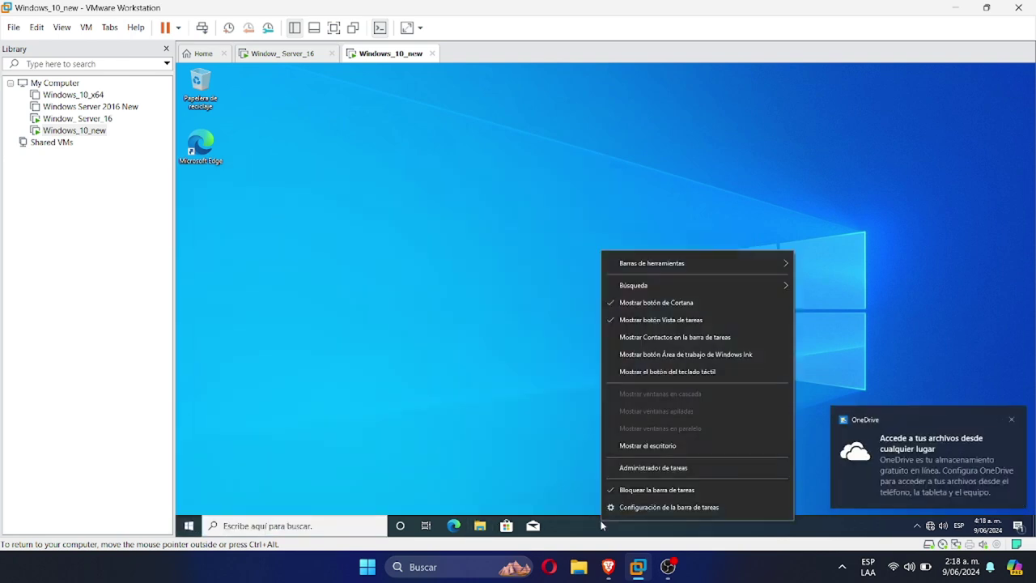
{"action": "left_click", "coordinate": [666, 470]}
{"action": "left_click", "coordinate": [405, 113]}
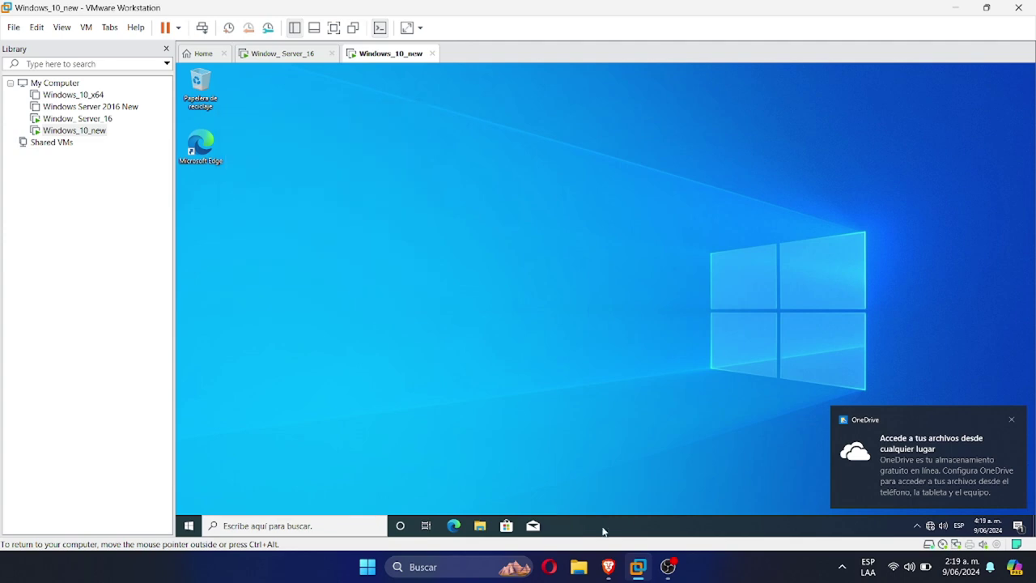
{"action": "right_click", "coordinate": [603, 527]}
{"action": "left_click", "coordinate": [668, 472]}
On the server, set System > Ctrl+Alt+Del Options > Remove Task Manager to Enabled
{"action": "left_click", "coordinate": [279, 53]}
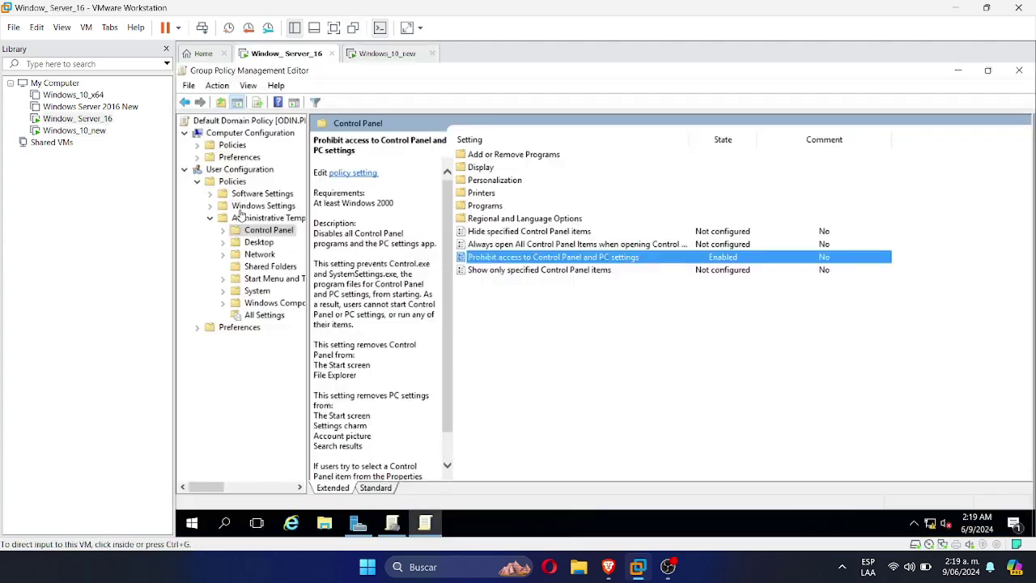
{"action": "left_click", "coordinate": [240, 293]}
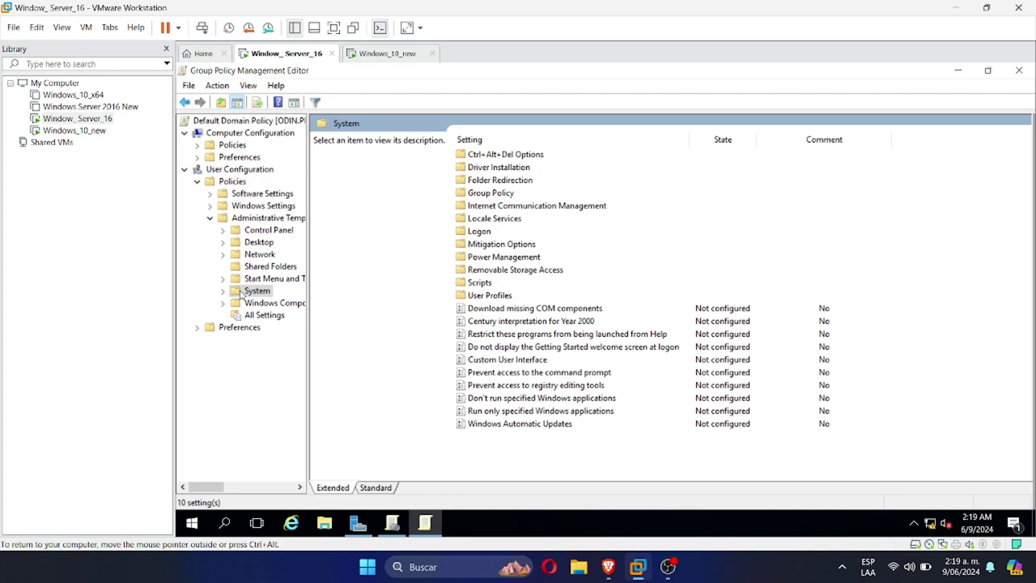
{"action": "double_click", "coordinate": [495, 155]}
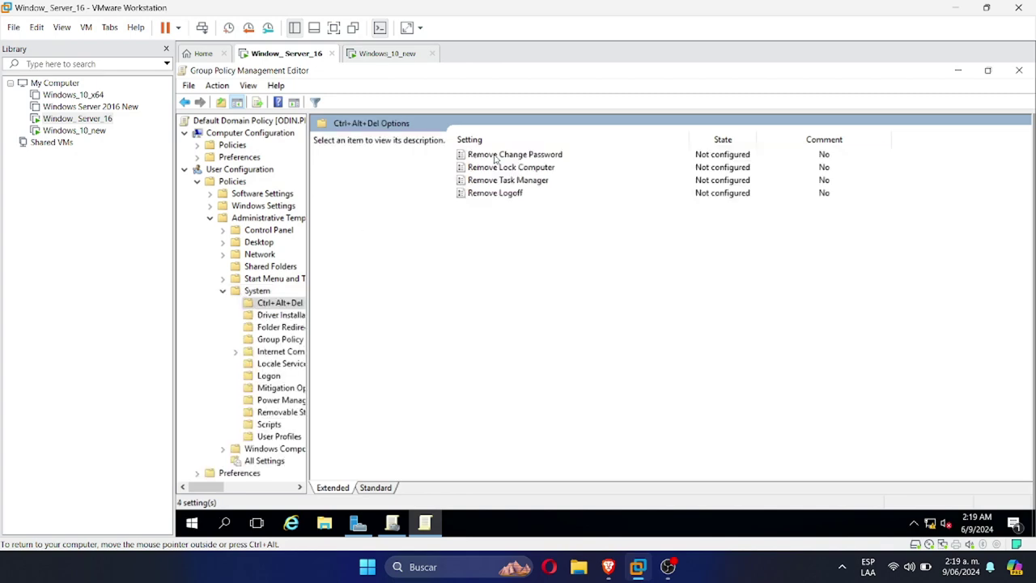
{"action": "double_click", "coordinate": [508, 181]}
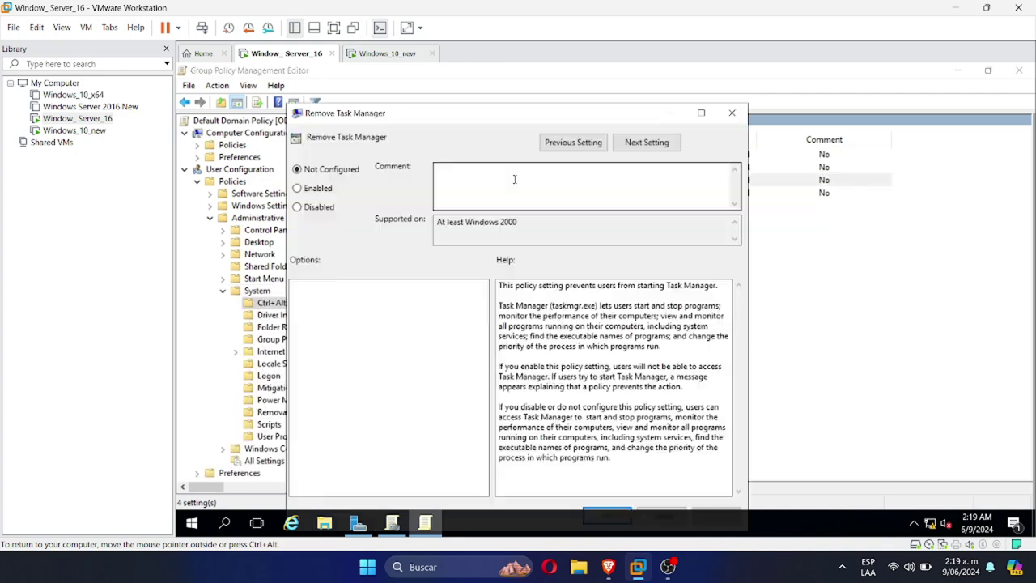
{"action": "left_click", "coordinate": [315, 189]}
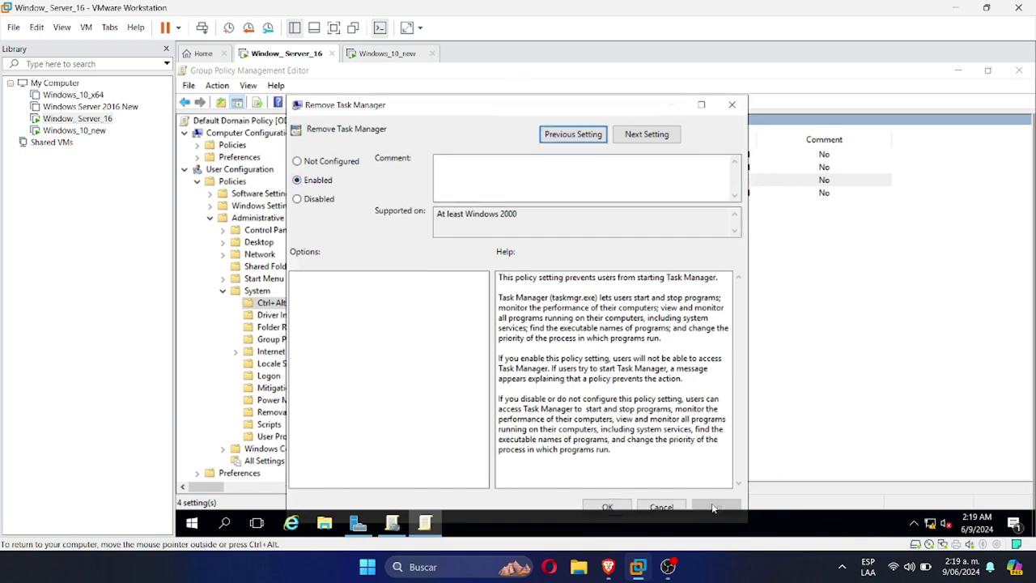
{"action": "left_click", "coordinate": [608, 512]}
Switch to Windows_10_new, sign out, and sign back in so the new policy applies
{"action": "left_click", "coordinate": [387, 53]}
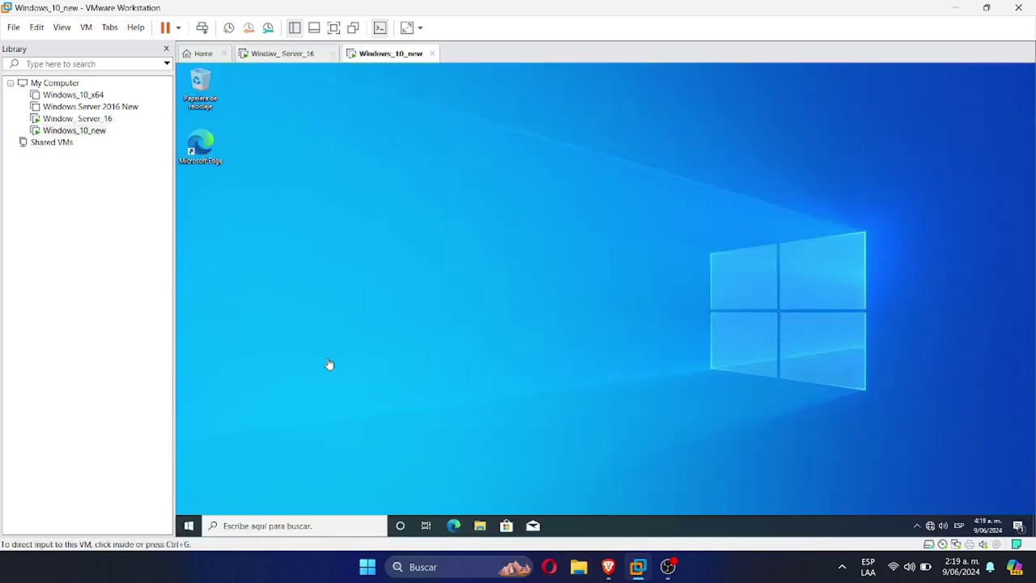
{"action": "right_click", "coordinate": [637, 534]}
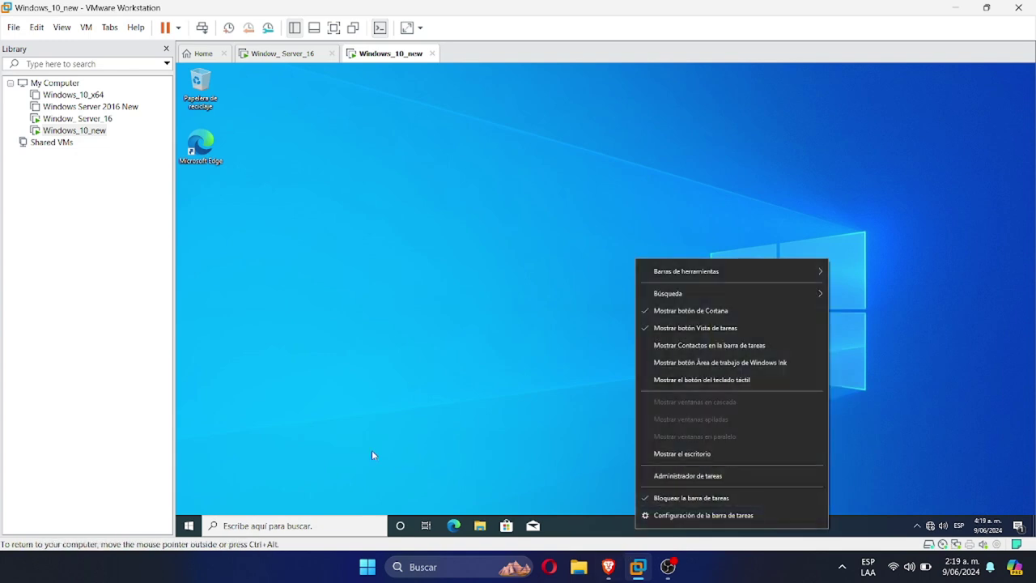
{"action": "left_click", "coordinate": [189, 524]}
{"action": "left_click", "coordinate": [189, 398]}
{"action": "left_click", "coordinate": [212, 369]}
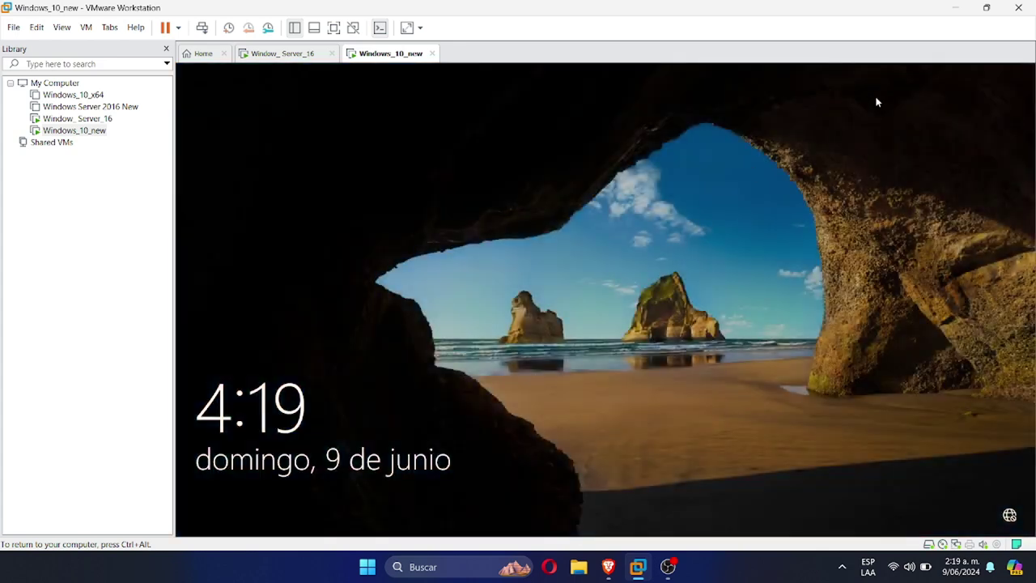
{"action": "key", "text": "Return"}
{"action": "key", "text": "Return"}
{"action": "key", "text": "Return"}
{"action": "type", "text": "•••••••"}
{"action": "key", "text": "Return"}
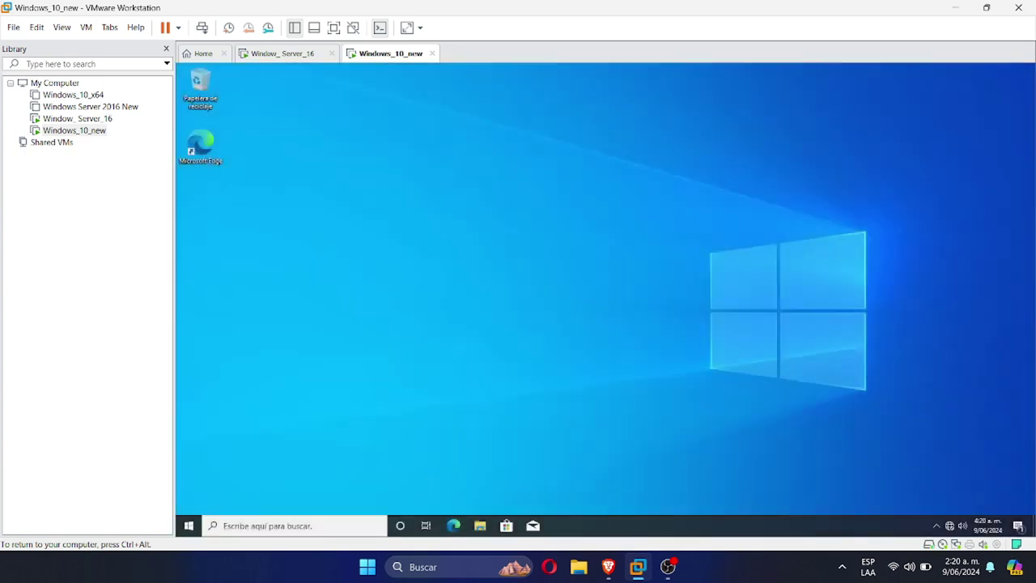
Check the taskbar menu to confirm Administrador de tareas is now greyed out
{"action": "right_click", "coordinate": [596, 520]}
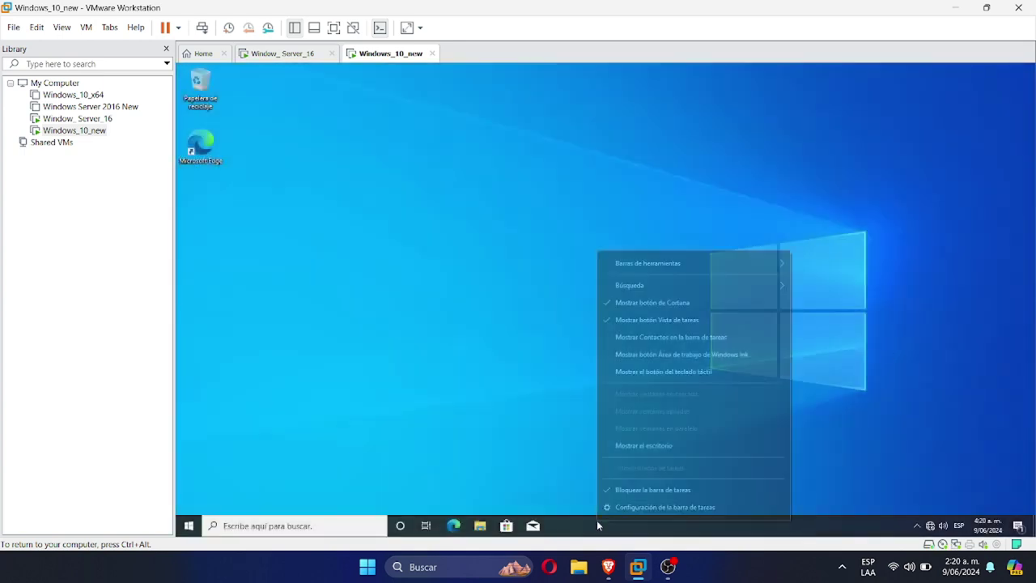
{"action": "left_click", "coordinate": [536, 444]}
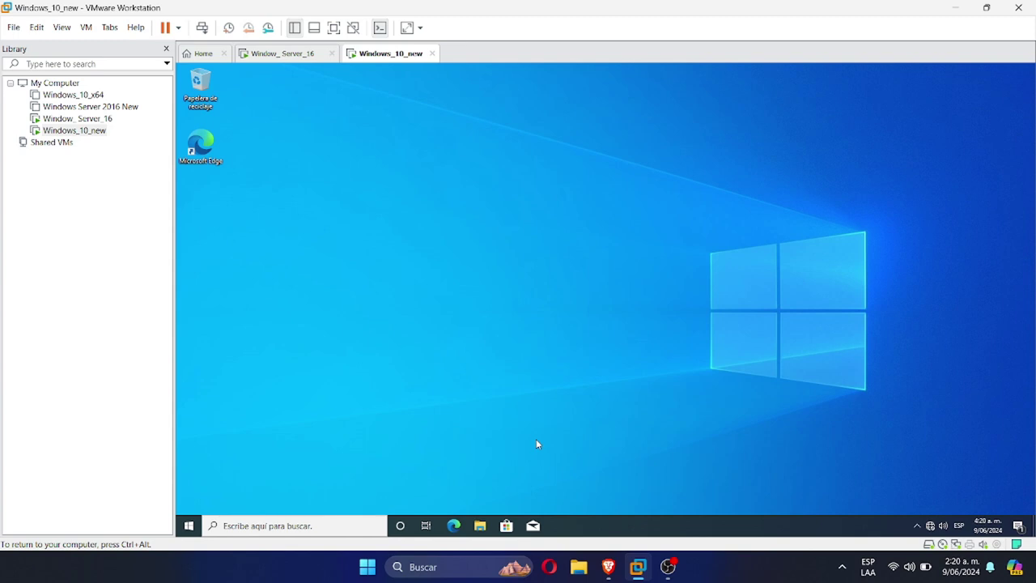
{"action": "right_click", "coordinate": [611, 524]}
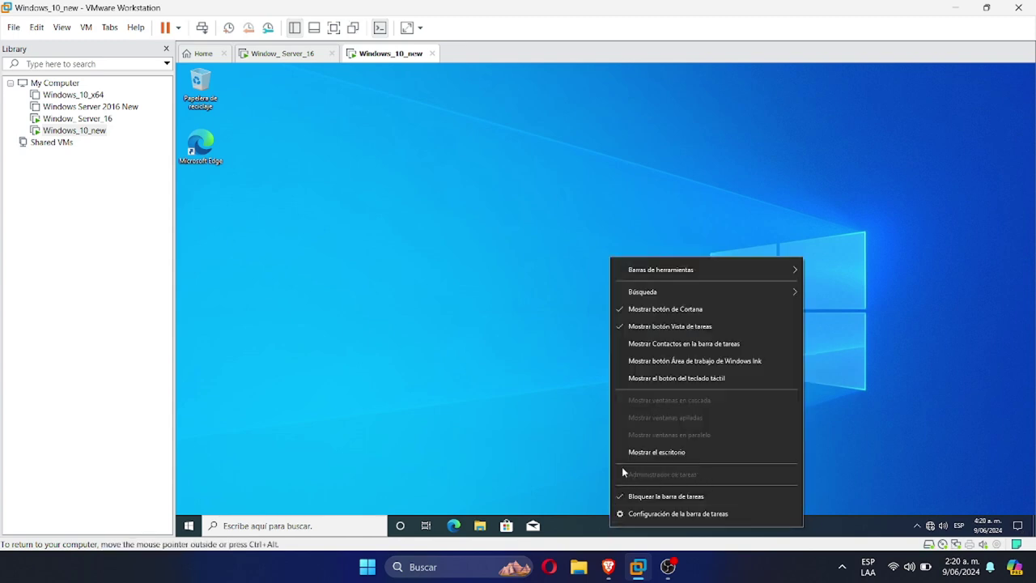